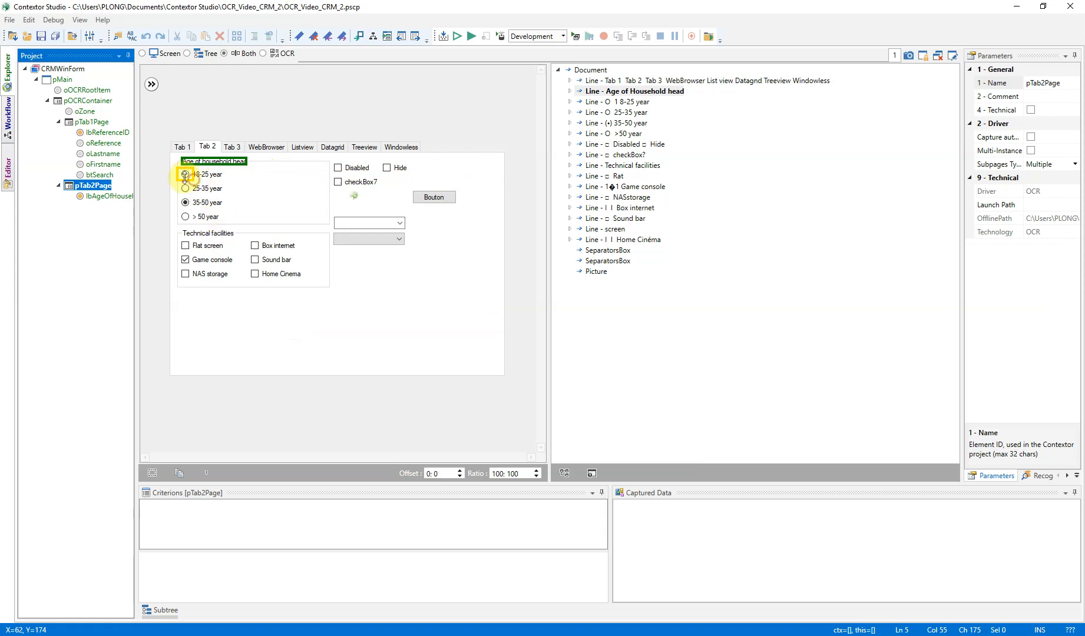
# Create a zone item in pTab2Page around the 18-25 year radio button and name it oRadio
pyautogui.rightClick(184, 177)
pyautogui.click(141, 197)
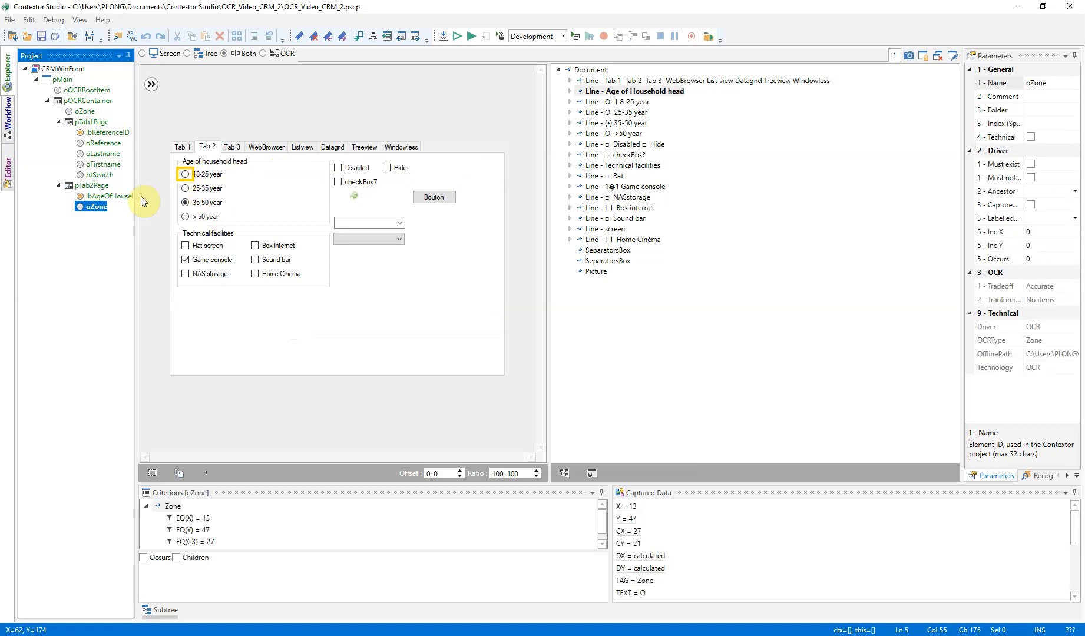
pyautogui.press('F2')
pyautogui.press('Home')
pyautogui.press('Delete')
pyautogui.write('o')
pyautogui.press('Return')
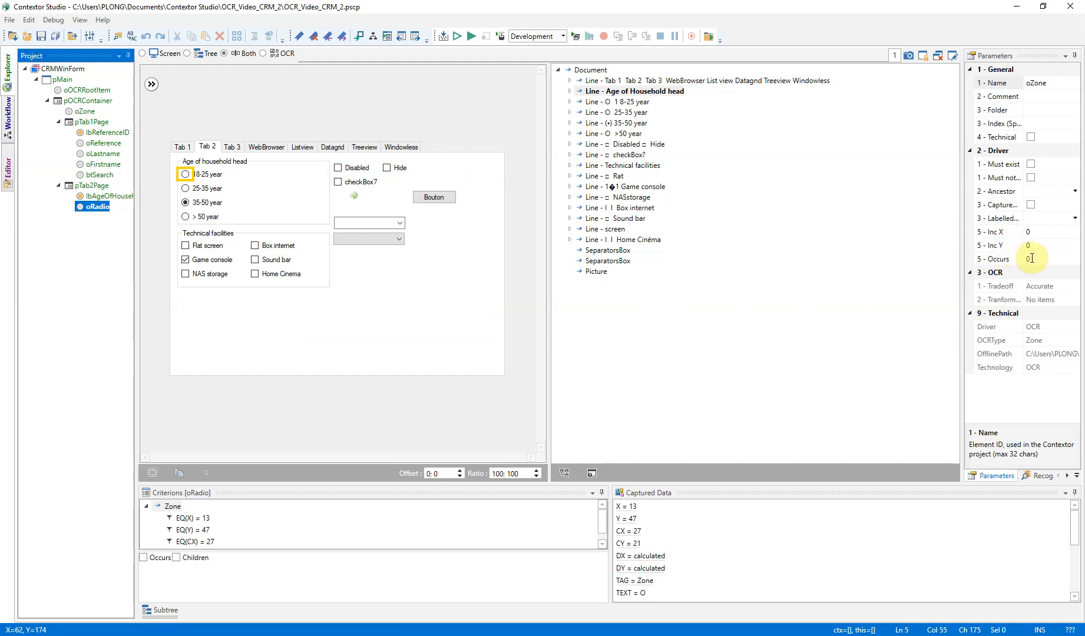
# Set oRadio's vertical increment (Inc Y) to 21 and its Occurs to 4
pyautogui.click(602, 543)
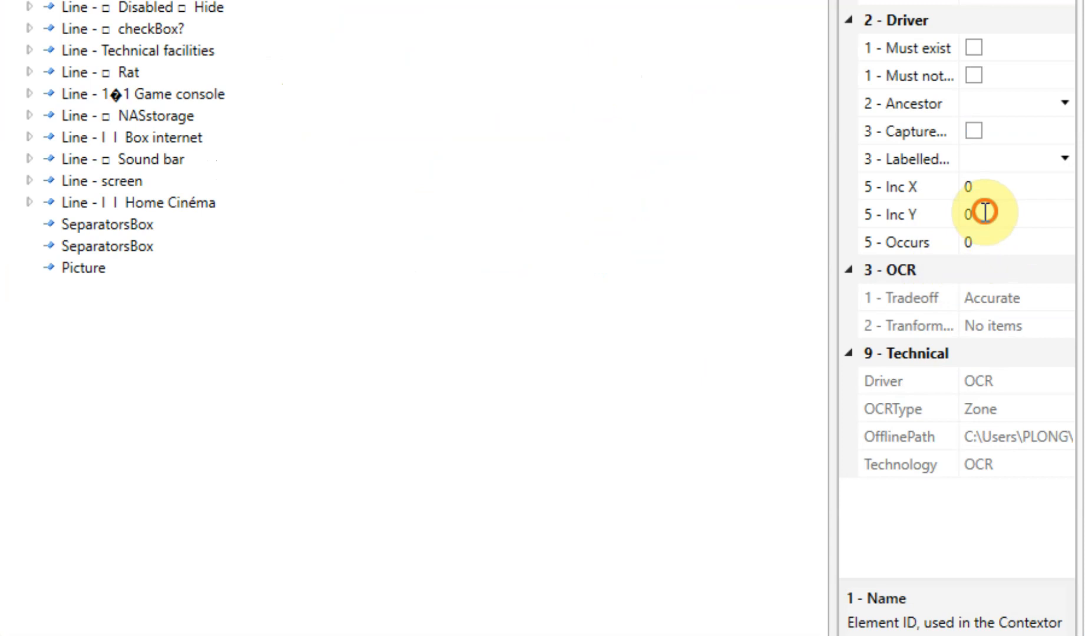
pyautogui.click(984, 212)
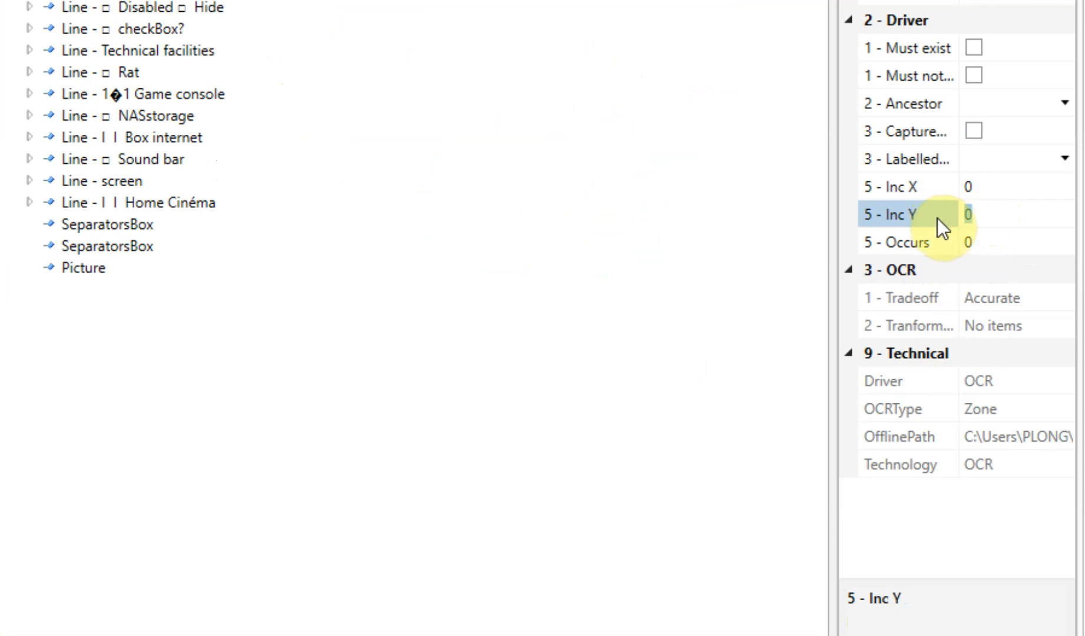
pyautogui.write('21')
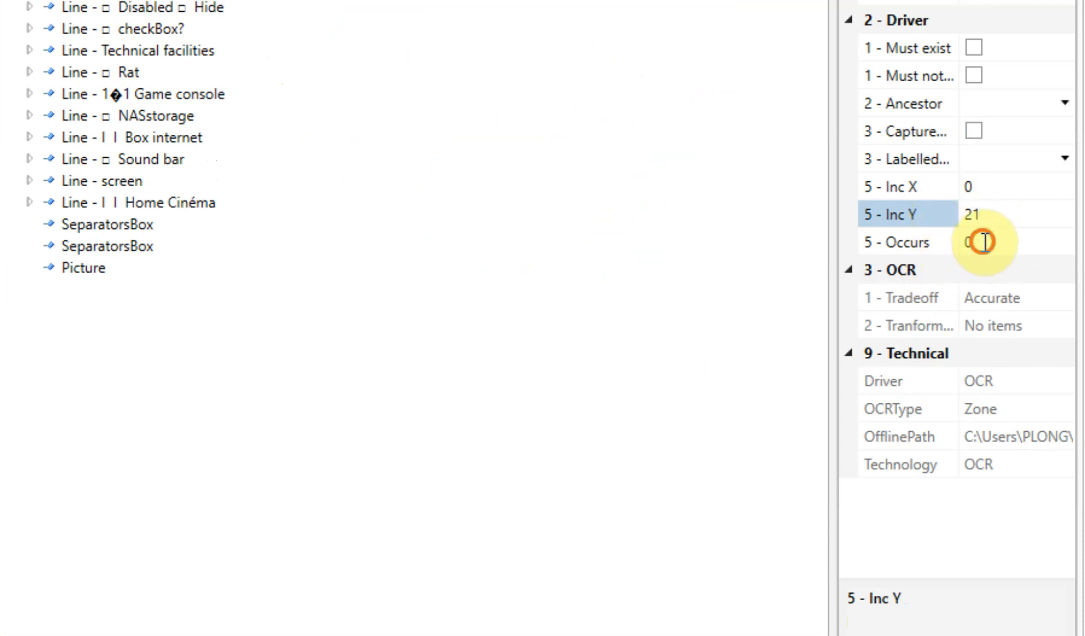
pyautogui.click(944, 242)
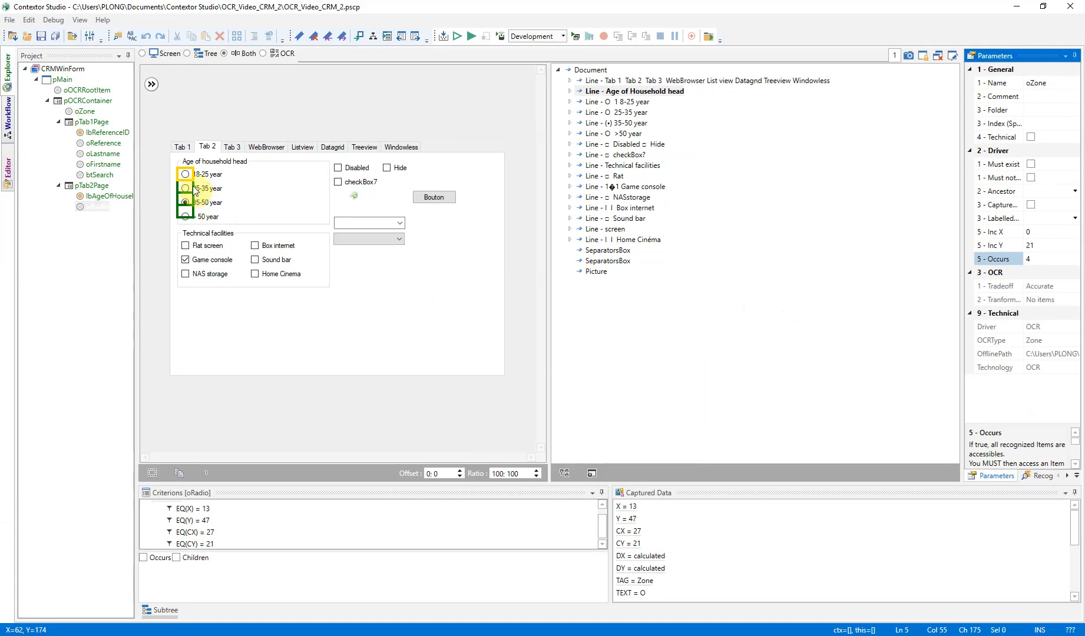
# Update oRadio's CY criterion to 22 and set its Inc Y to 24
pyautogui.click(206, 543)
pyautogui.click(517, 559)
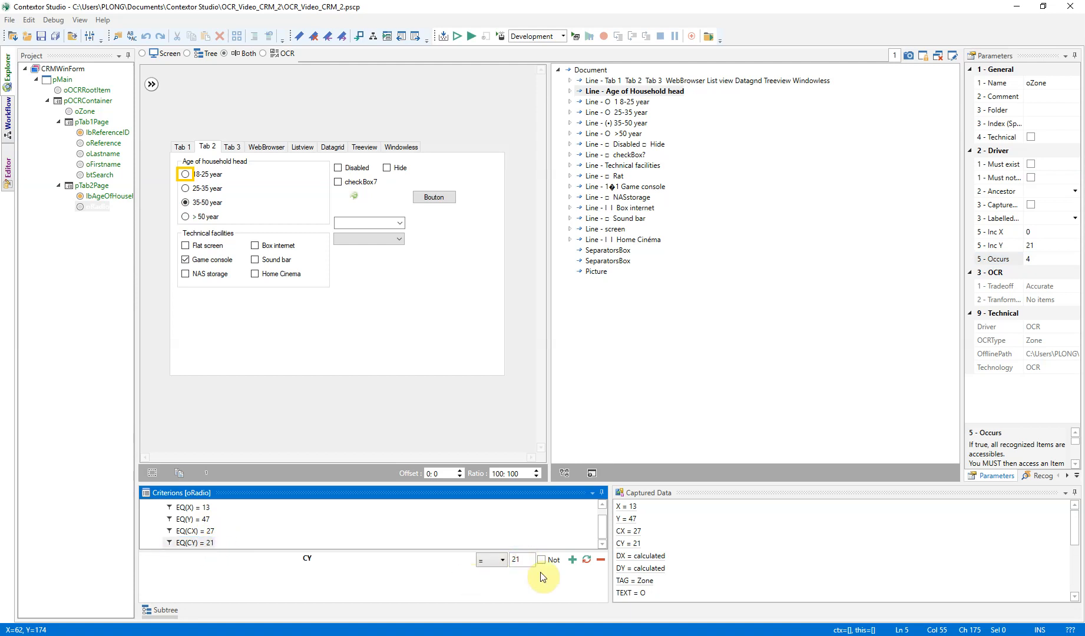
pyautogui.click(586, 559)
pyautogui.click(1041, 245)
pyautogui.write('4')
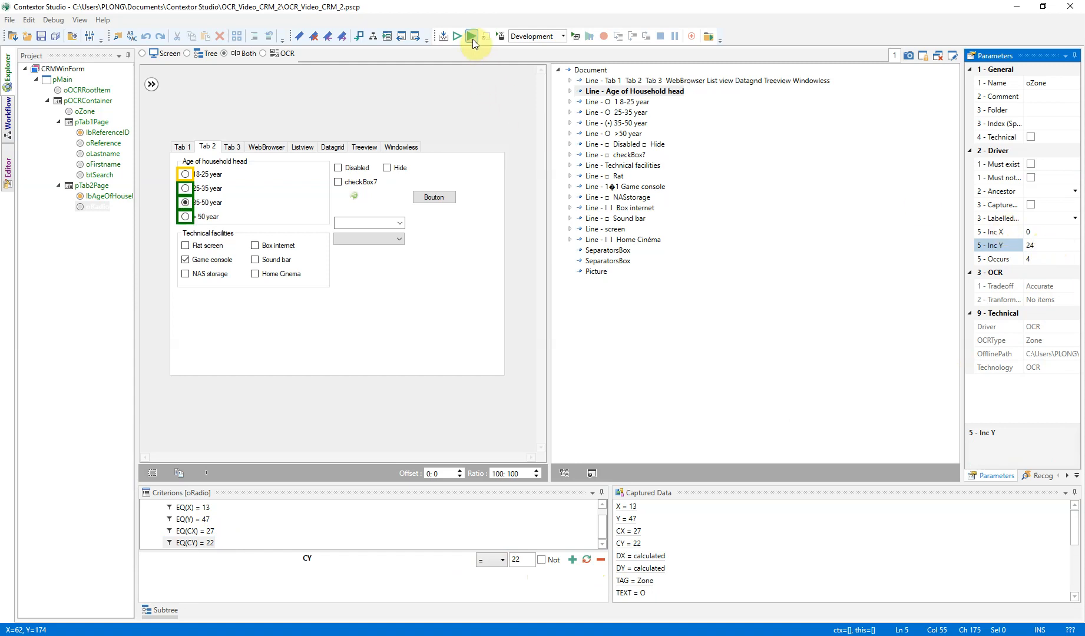
# Run the project, show Tab 2 of the CRM form, inspect the oRadio occurrences under pTab2Page in the debugger, and stop the run
pyautogui.click(472, 37)
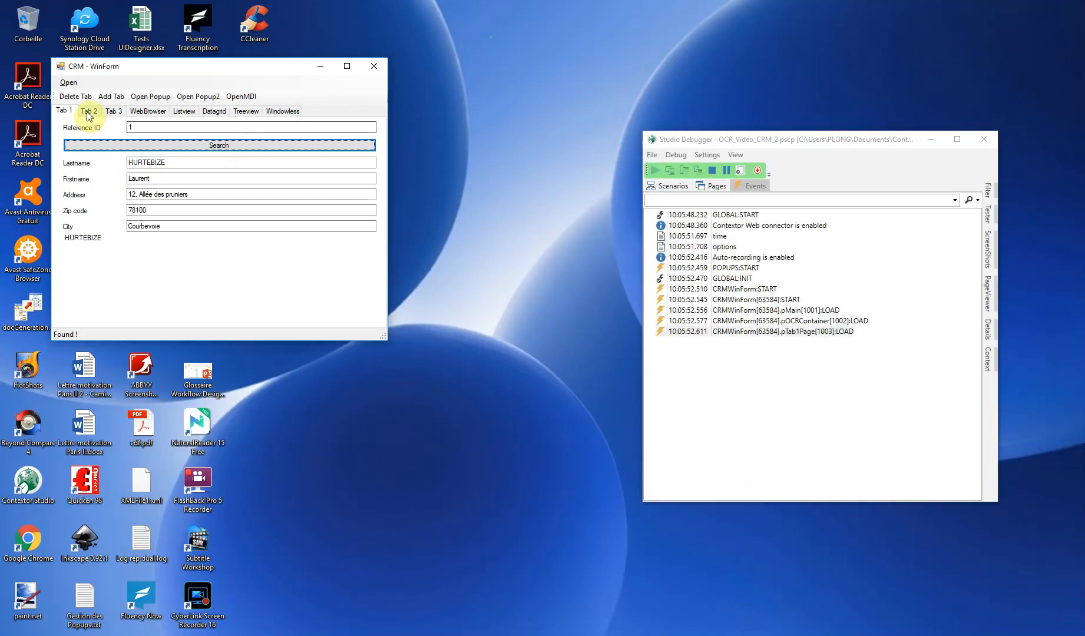
pyautogui.click(89, 111)
pyautogui.click(704, 191)
pyautogui.click(662, 246)
pyautogui.doubleClick(717, 268)
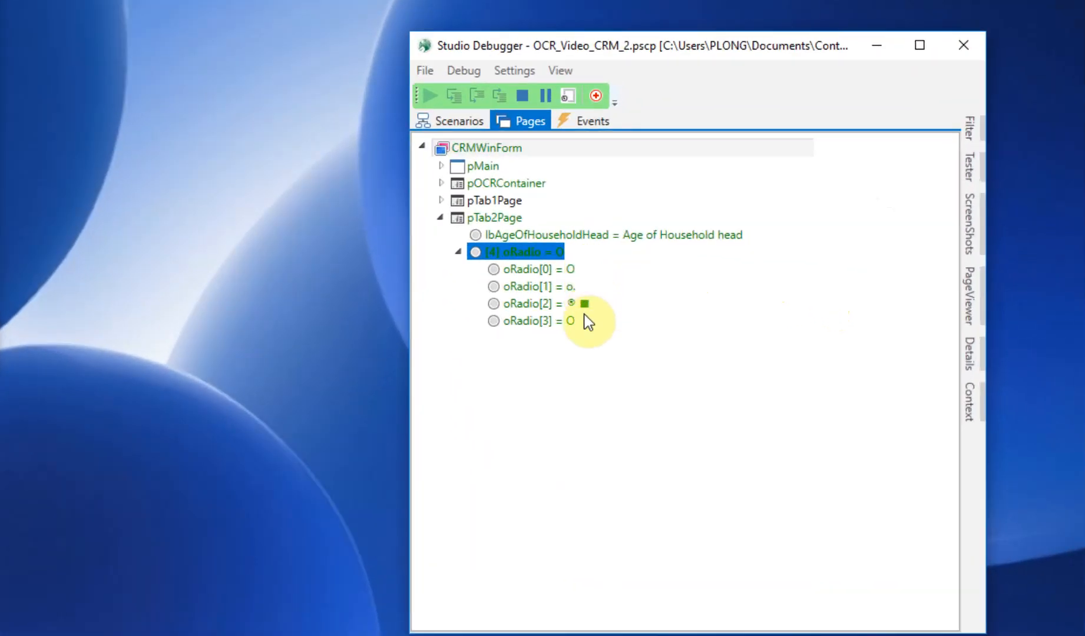
pyautogui.moveTo(584, 305)
pyautogui.mouseDown()
pyautogui.moveTo(575, 284)
pyautogui.moveTo(578, 308)
pyautogui.mouseUp()
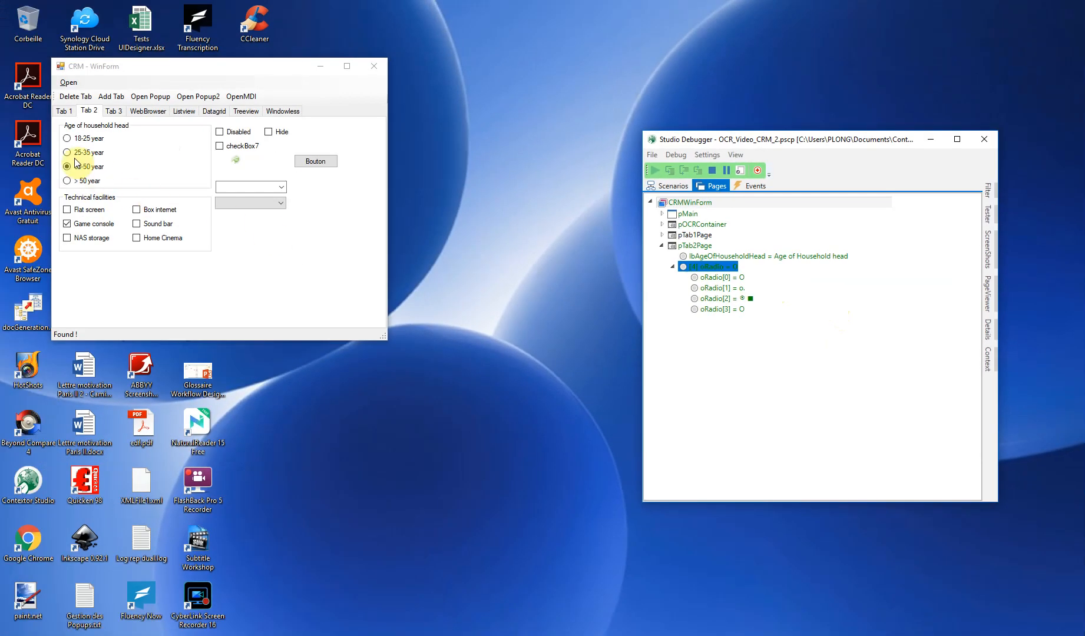
pyautogui.click(711, 170)
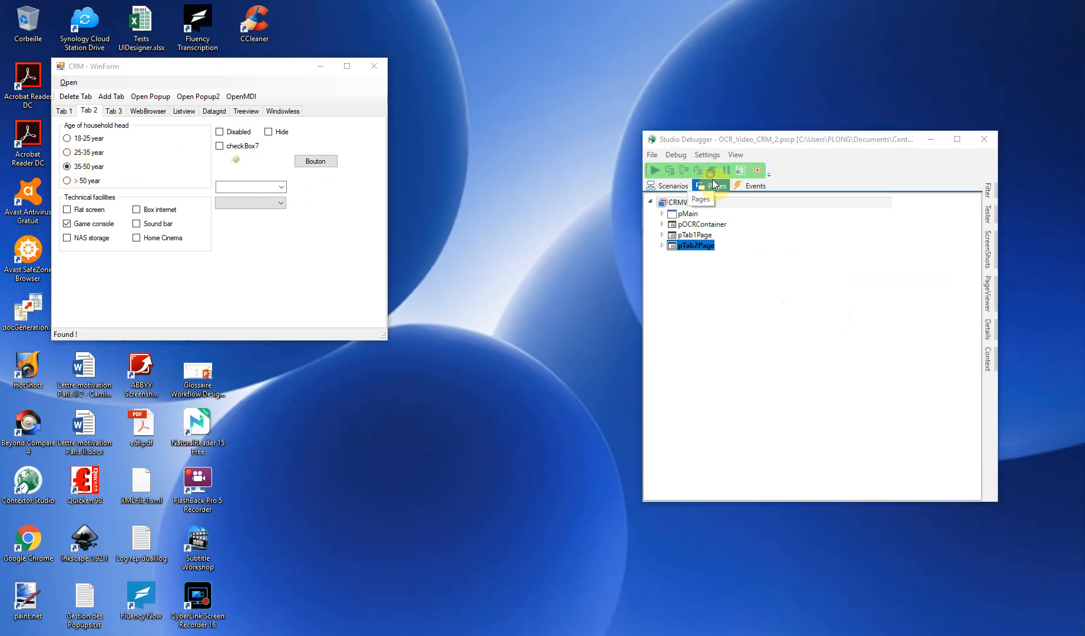
# Update oRadio's criteria to X = 14 and CX = 24
pyautogui.click(9, 74)
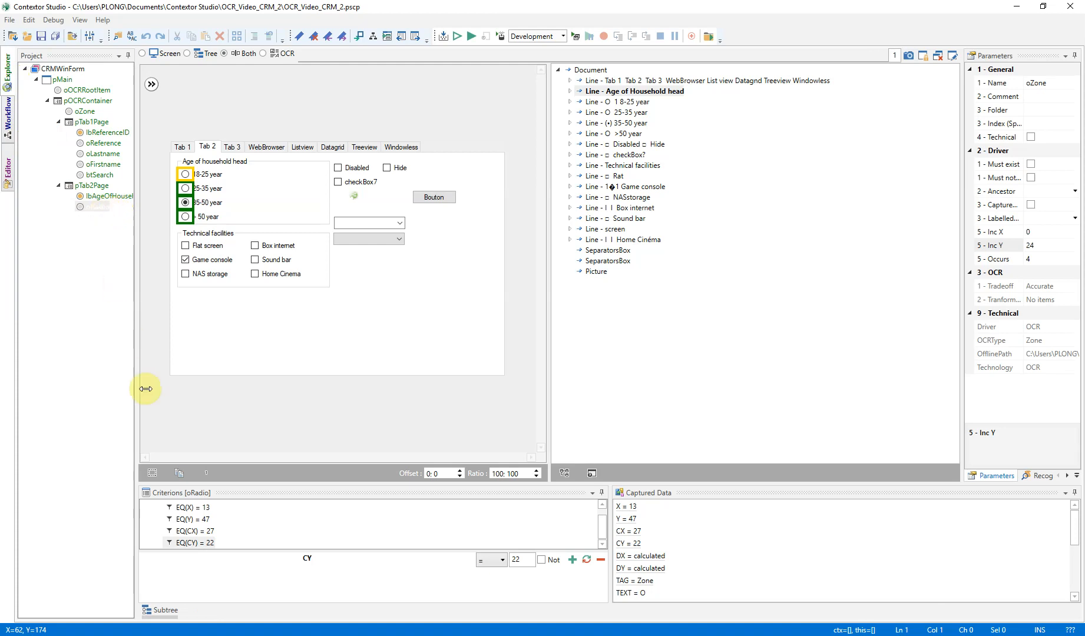
pyautogui.click(193, 507)
pyautogui.click(526, 558)
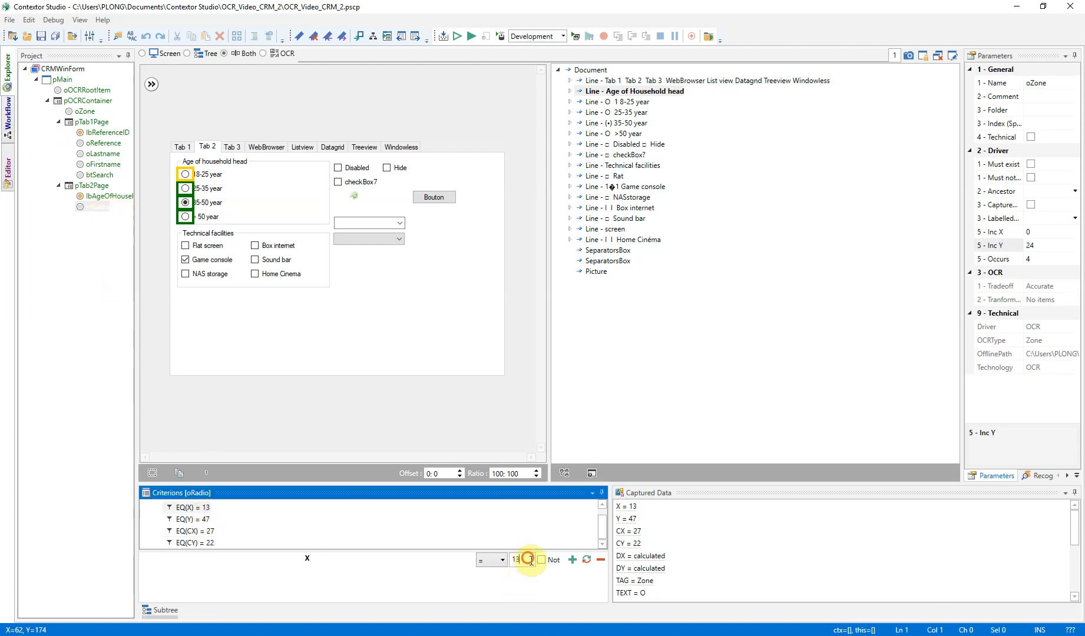
pyautogui.write('4')
pyautogui.click(586, 559)
pyautogui.click(195, 531)
pyautogui.write('24')
pyautogui.click(586, 559)
# Rerun the project, check the recognized value of oRadio[2] under pTab2Page, and stop debugging
pyautogui.click(473, 37)
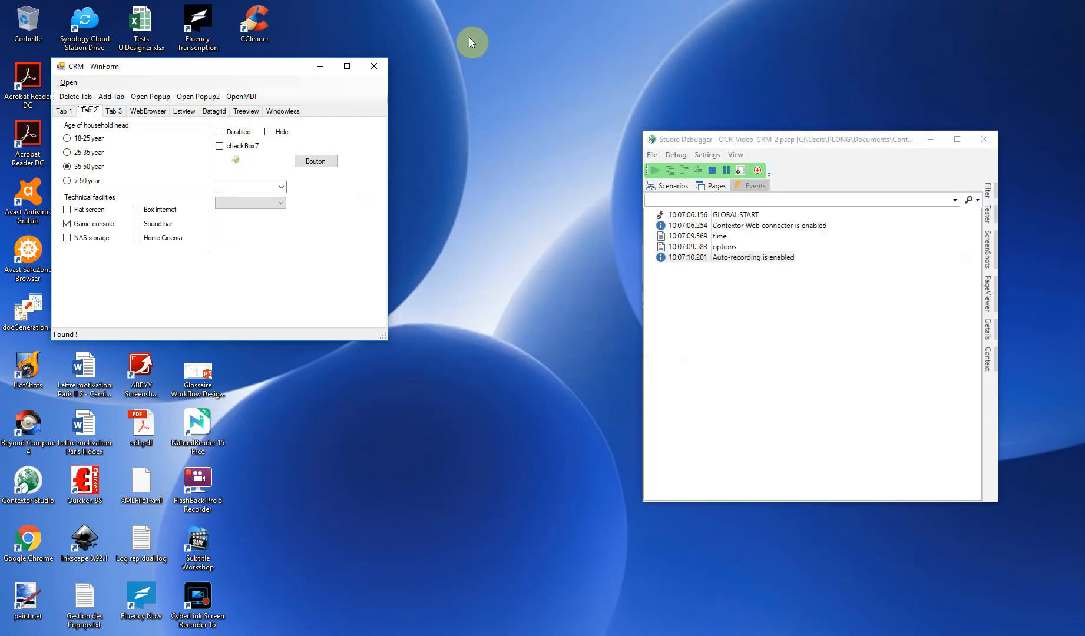
pyautogui.click(711, 187)
pyautogui.click(661, 235)
pyautogui.doubleClick(715, 256)
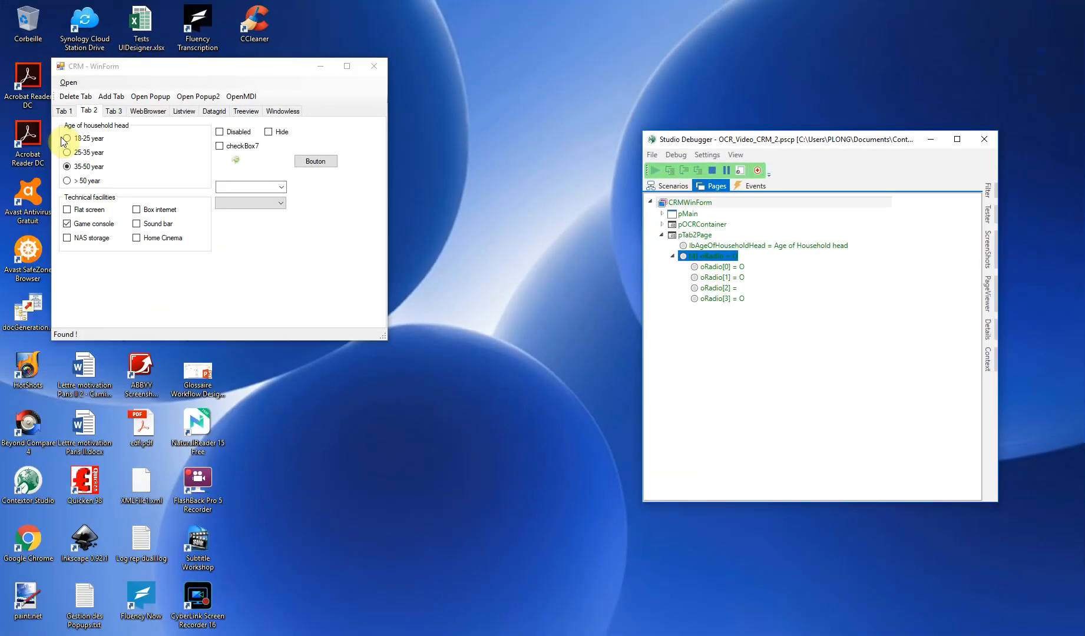
pyautogui.click(722, 288)
pyautogui.rightClick(722, 288)
pyautogui.click(577, 364)
pyautogui.click(713, 171)
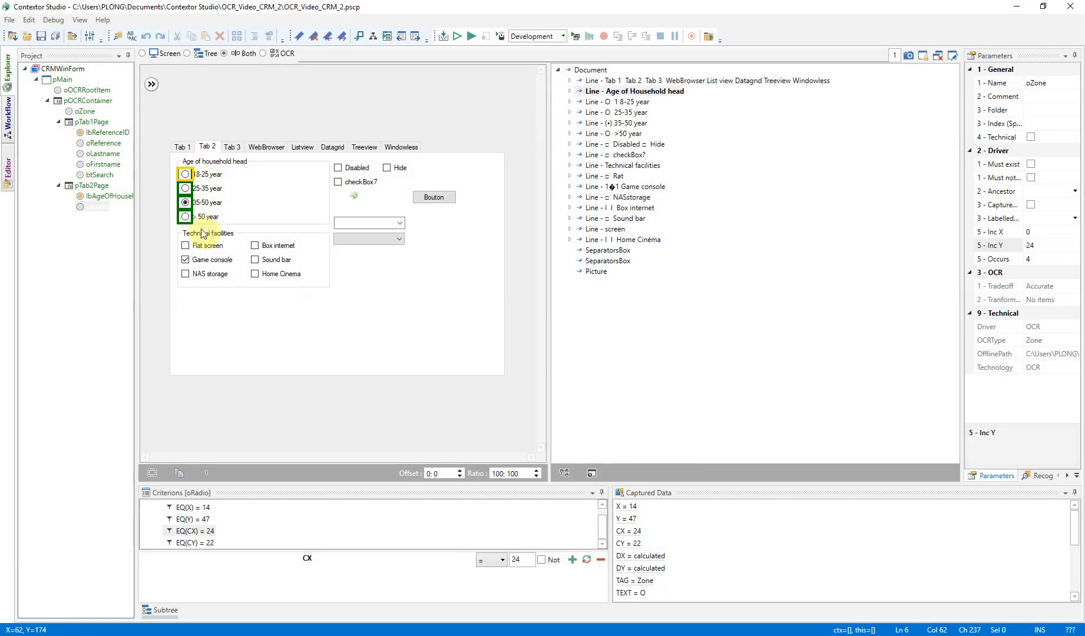
# Add the "Technical facilities" line as a new component in the recognition pattern of the Age of Household head label
pyautogui.click(115, 198)
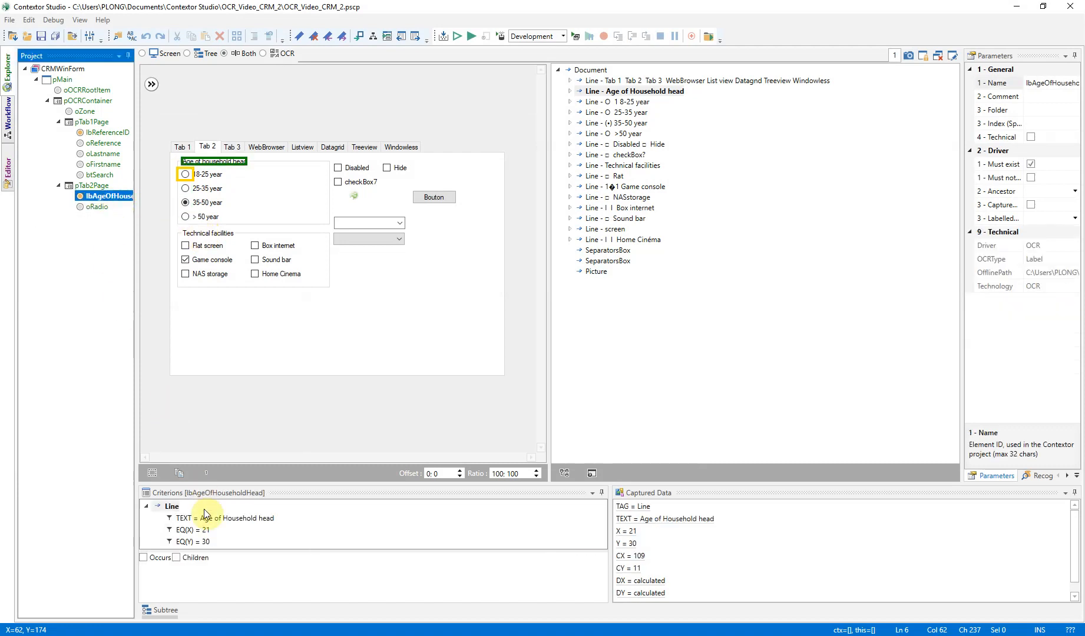
pyautogui.click(633, 166)
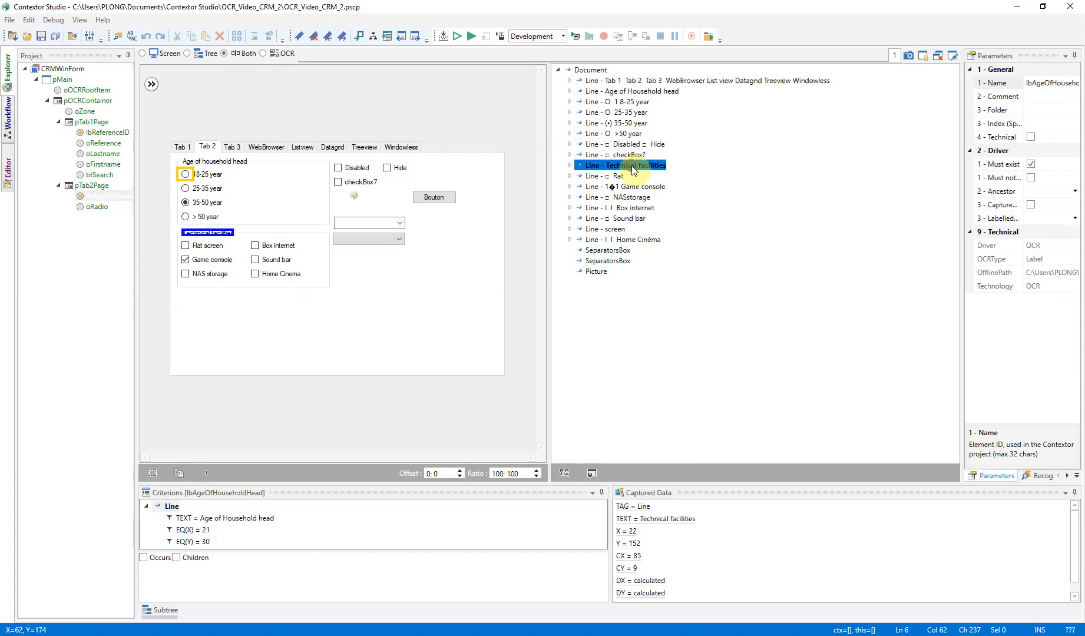
pyautogui.rightClick(633, 170)
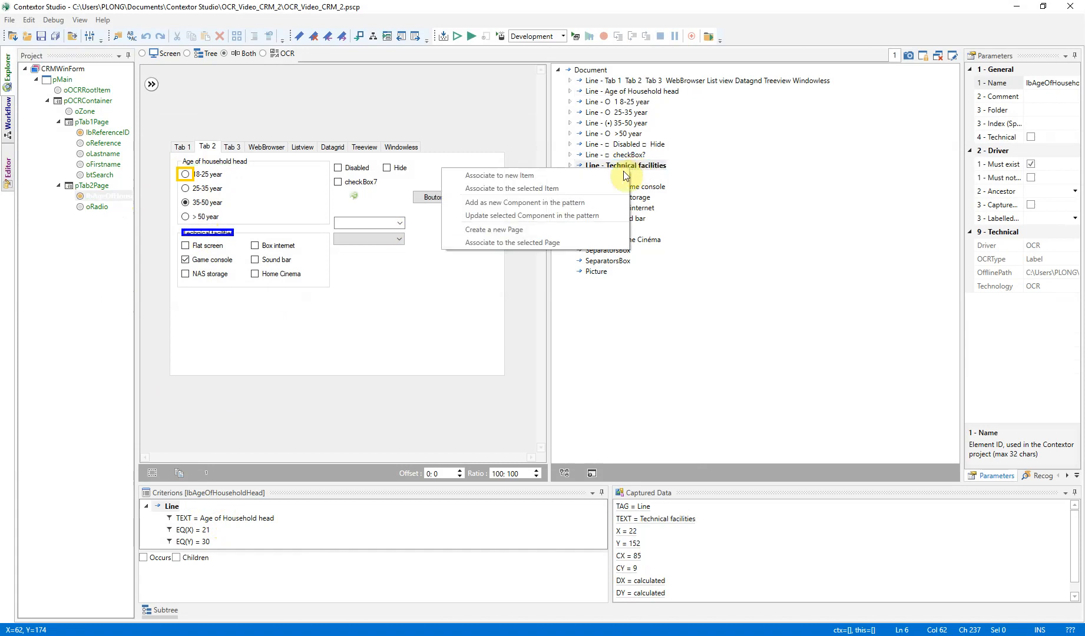
pyautogui.click(577, 207)
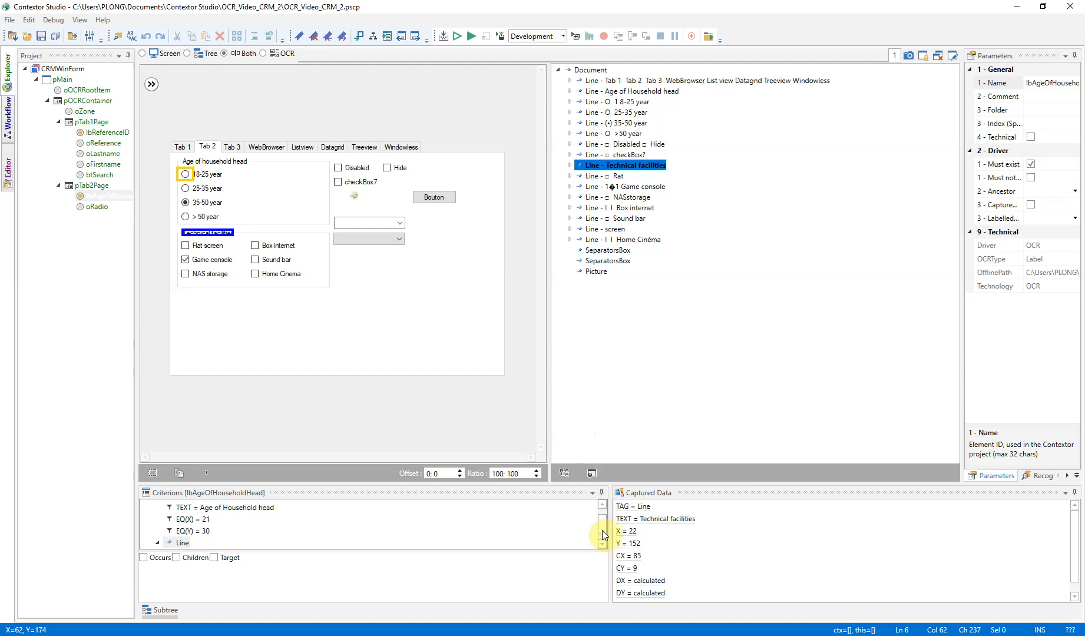
pyautogui.moveTo(601, 483); pyautogui.dragTo(612, 448)
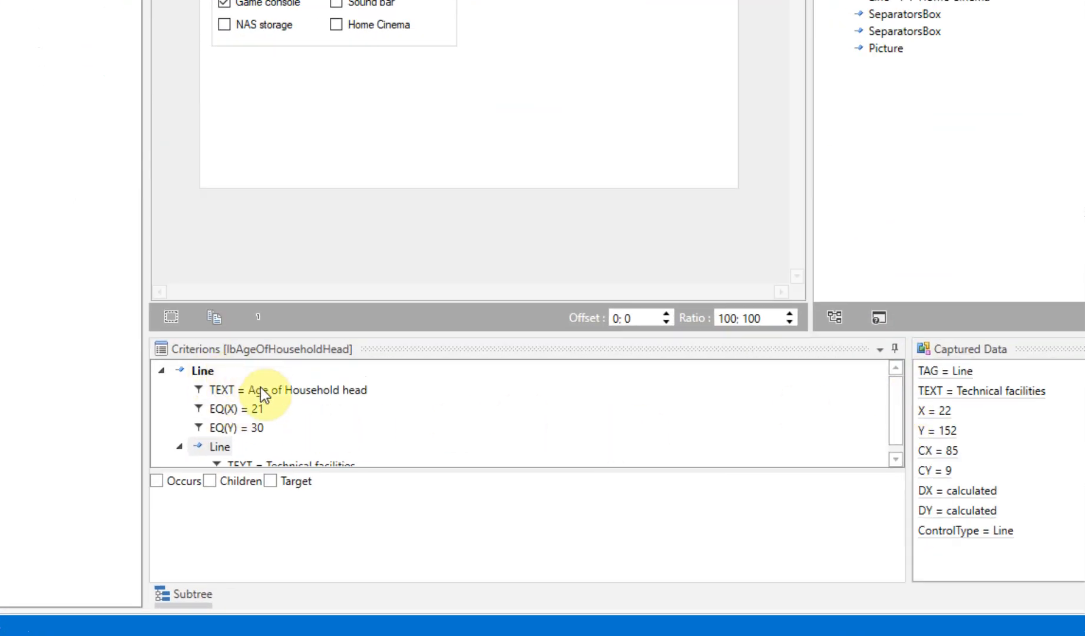
pyautogui.scroll(-1, 299, 386)
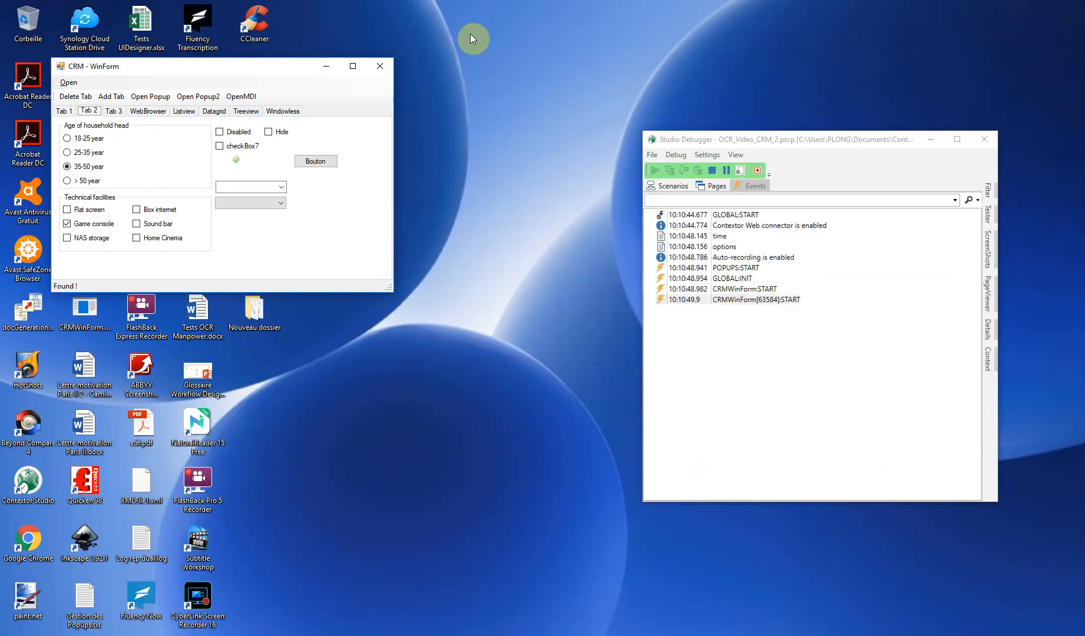
# Test pTab2Page's load and unload events by shrinking and re-enlarging the CRM window during a debug run, and stop the run
pyautogui.moveTo(386, 287); pyautogui.dragTo(389, 200)
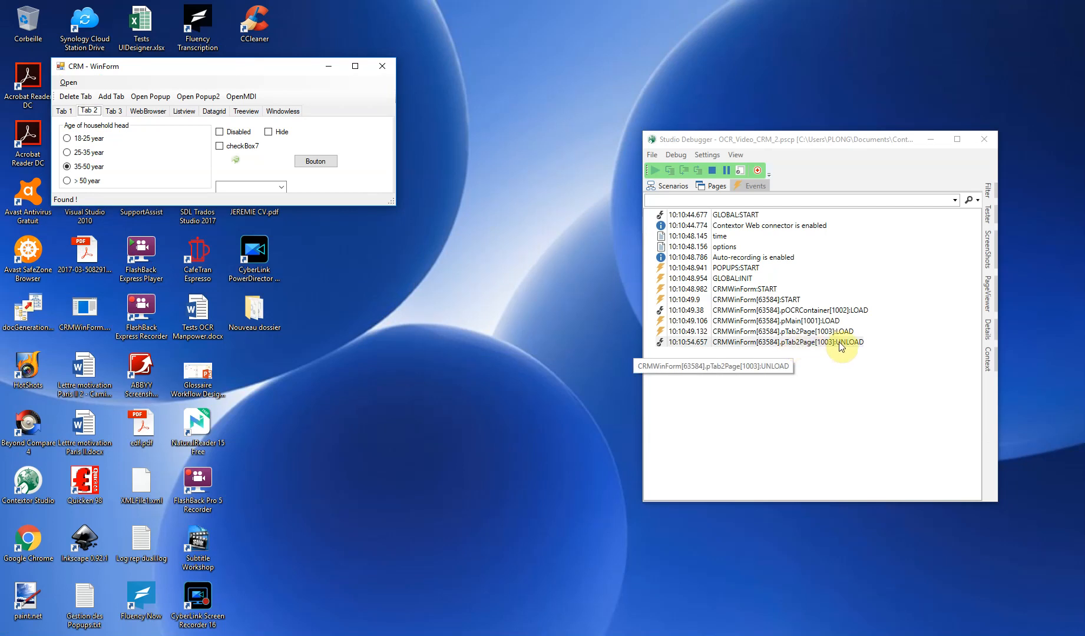
pyautogui.moveTo(392, 201); pyautogui.dragTo(395, 218)
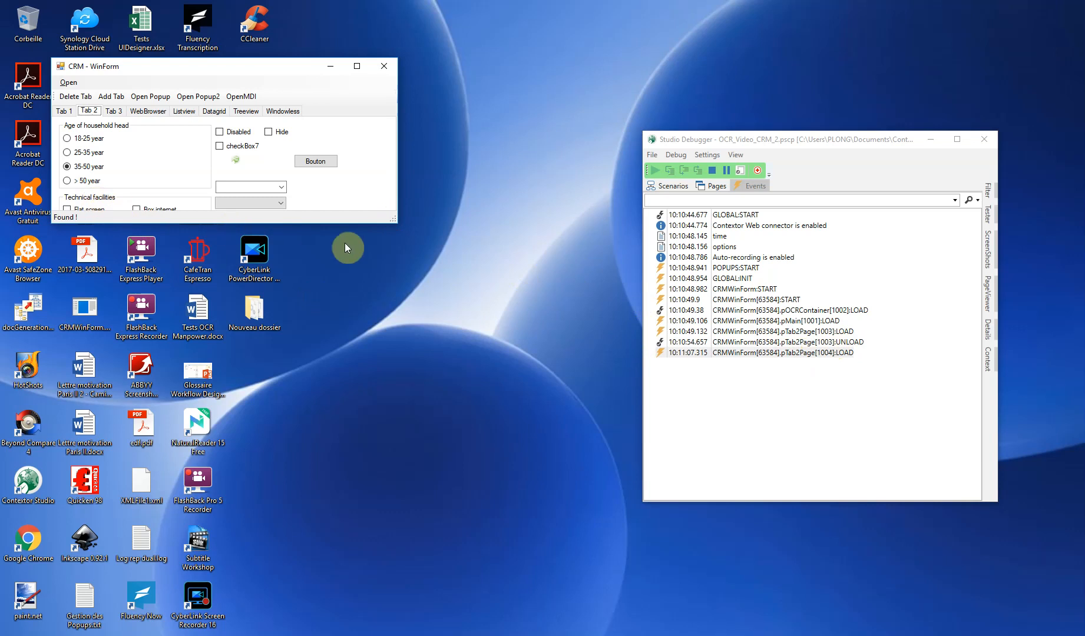
pyautogui.moveTo(394, 219); pyautogui.dragTo(407, 291)
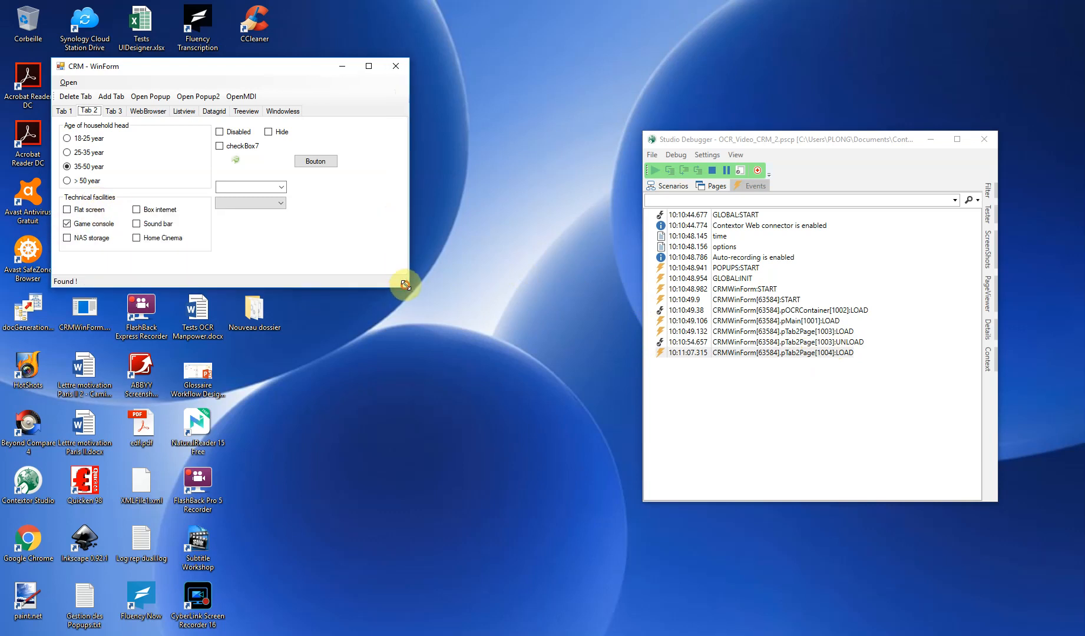
pyautogui.click(712, 170)
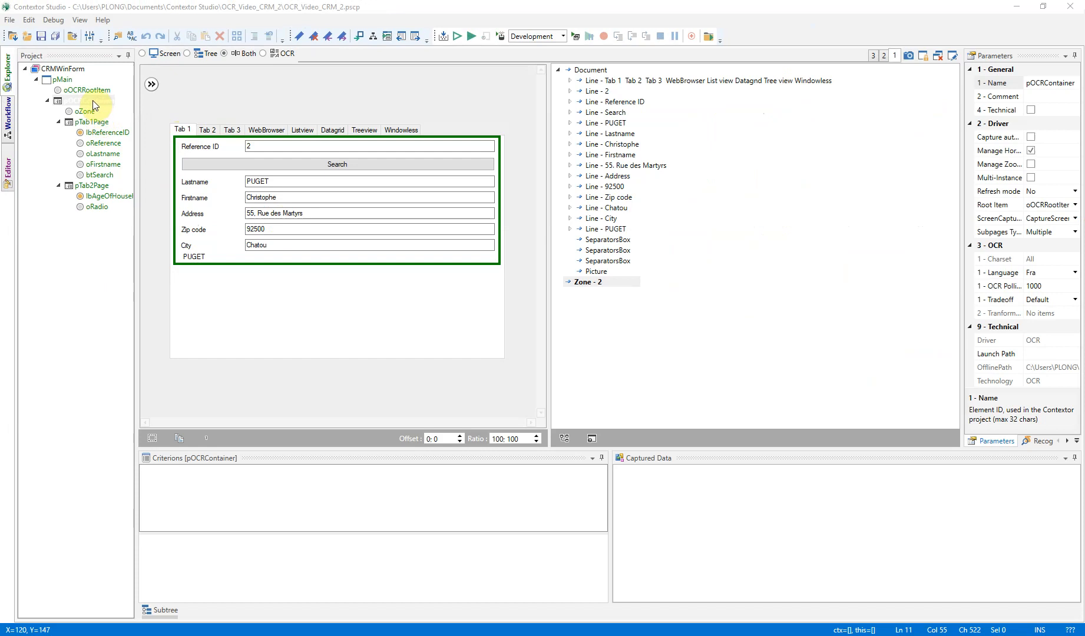
# Capture the CRM form with OCR technology as a new subpage of pOCRContainer named pTabs
pyautogui.rightClick(92, 102)
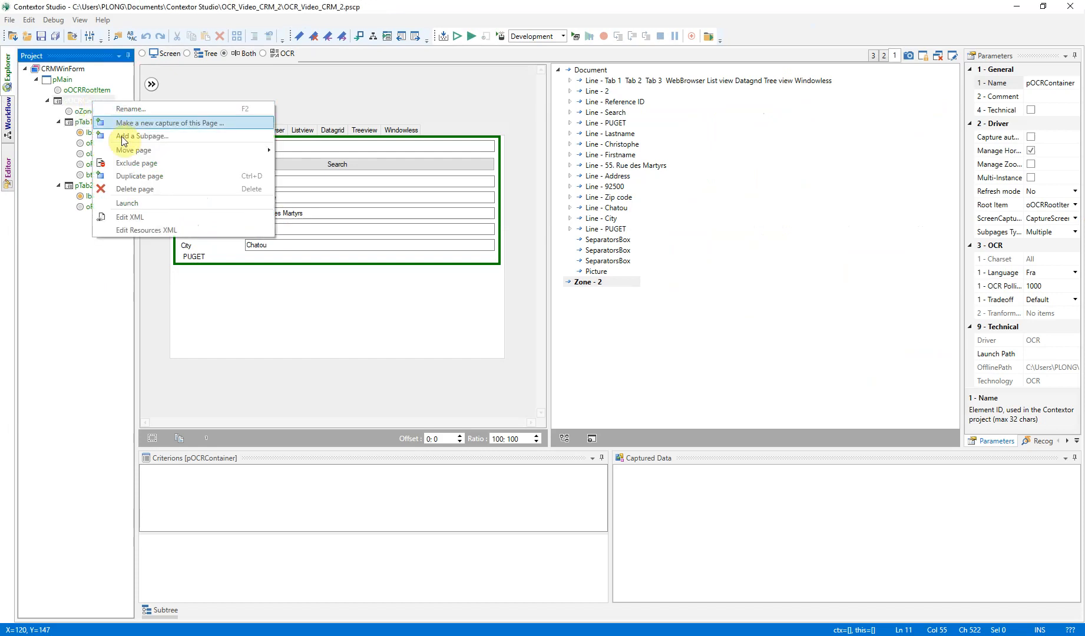
pyautogui.click(121, 130)
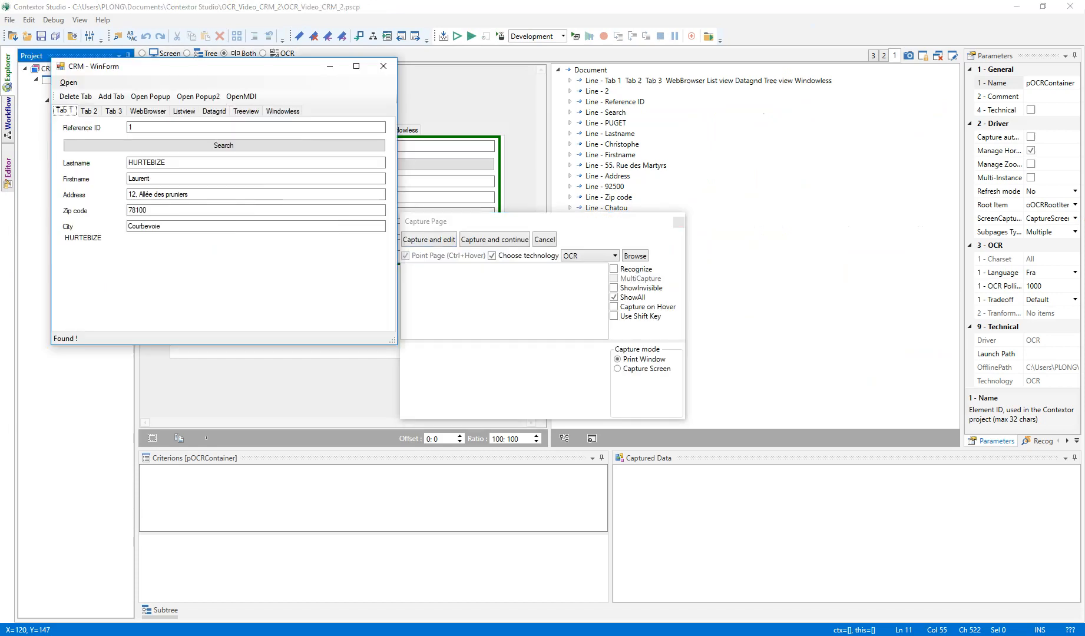
pyautogui.click(420, 240)
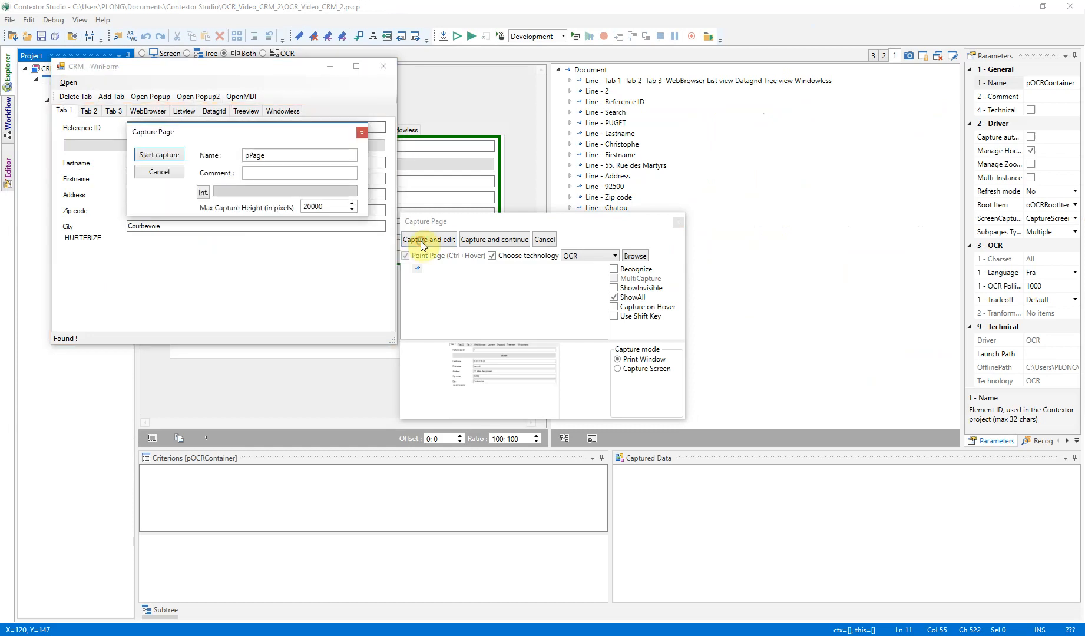
pyautogui.moveTo(248, 155); pyautogui.dragTo(272, 156)
pyautogui.write('Tabs')
pyautogui.click(159, 155)
# Create an item in pTabs from the word WebBrowser and enable its Must exist option
pyautogui.click(267, 129)
pyautogui.doubleClick(646, 188)
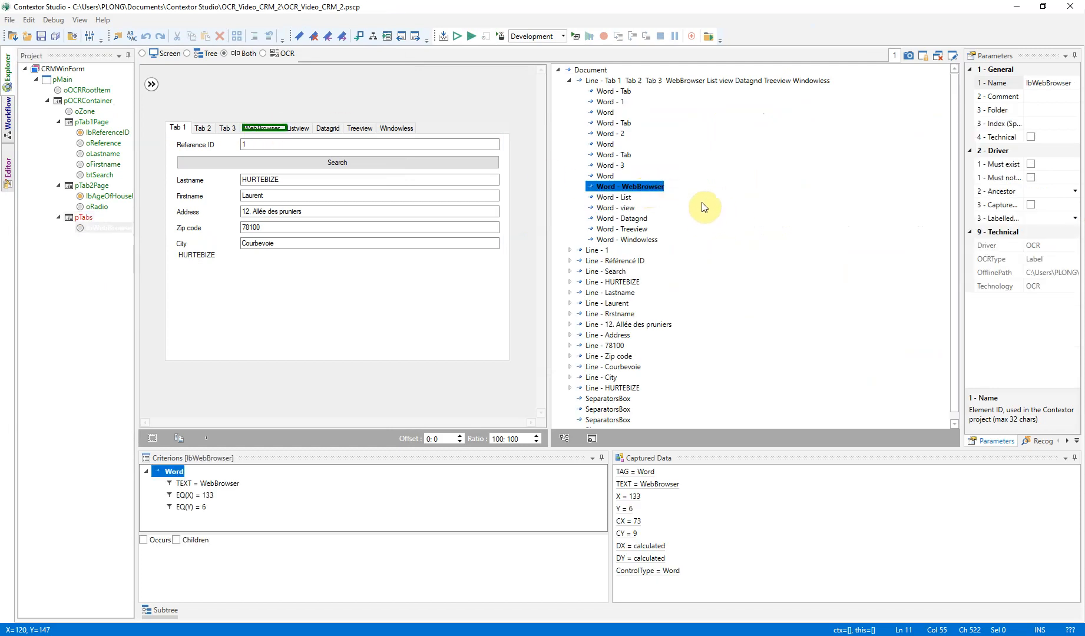
pyautogui.click(1031, 163)
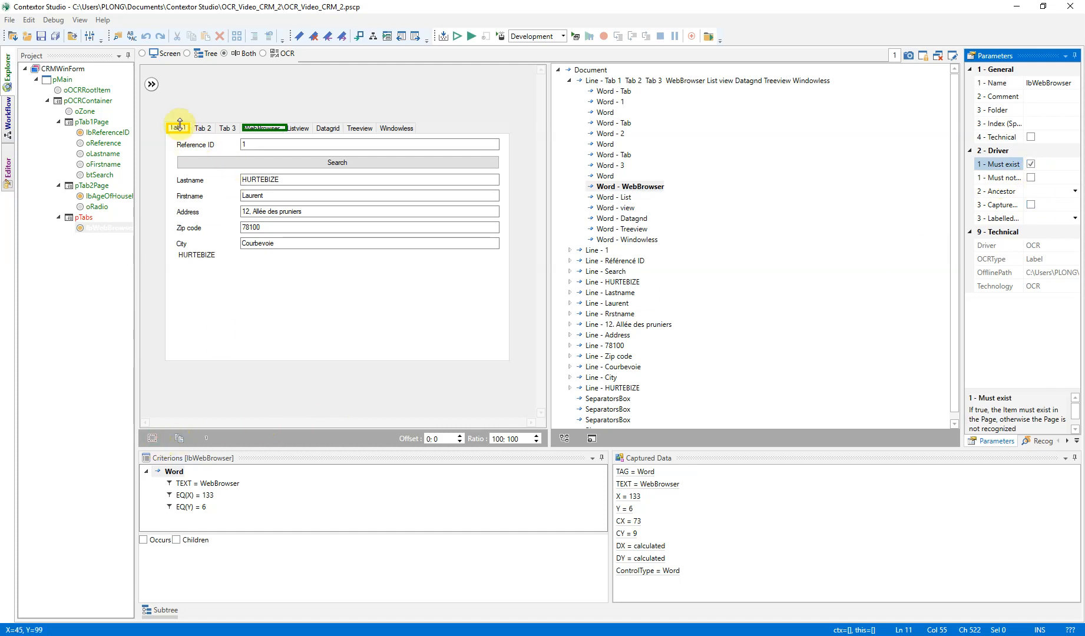
# Create zone items around the Tab 1, Tab 2 and Tab 3 headers in pTabs, named btTab1, btTab2 and btTab3
pyautogui.rightClick(180, 125)
pyautogui.click(134, 147)
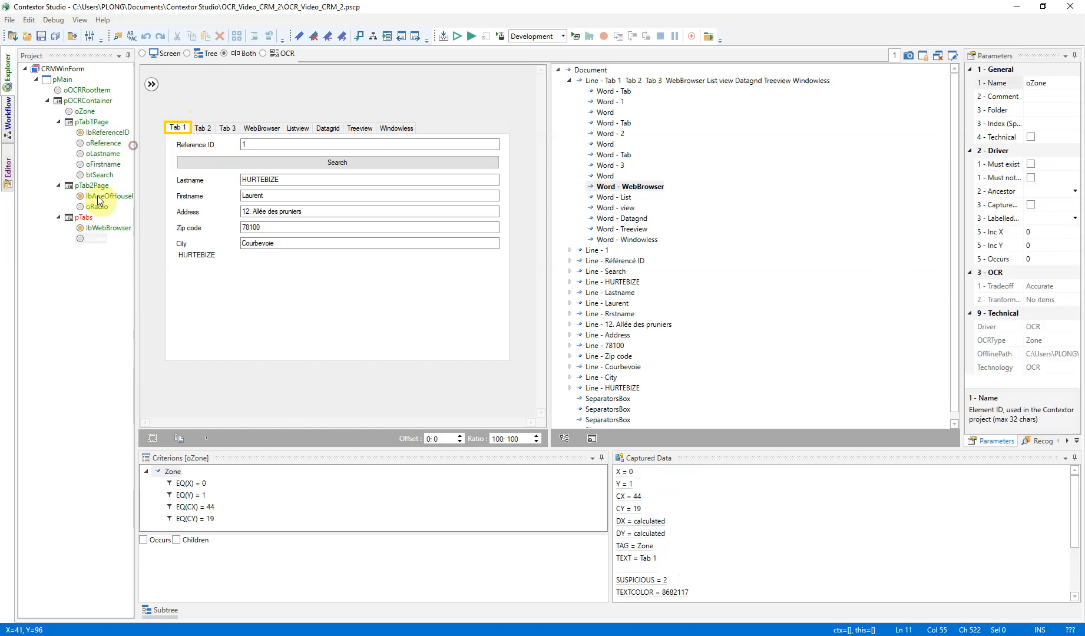
pyautogui.click(97, 239)
pyautogui.rightClick(202, 128)
pyautogui.click(163, 146)
pyautogui.write('btTab2')
pyautogui.press('Return')
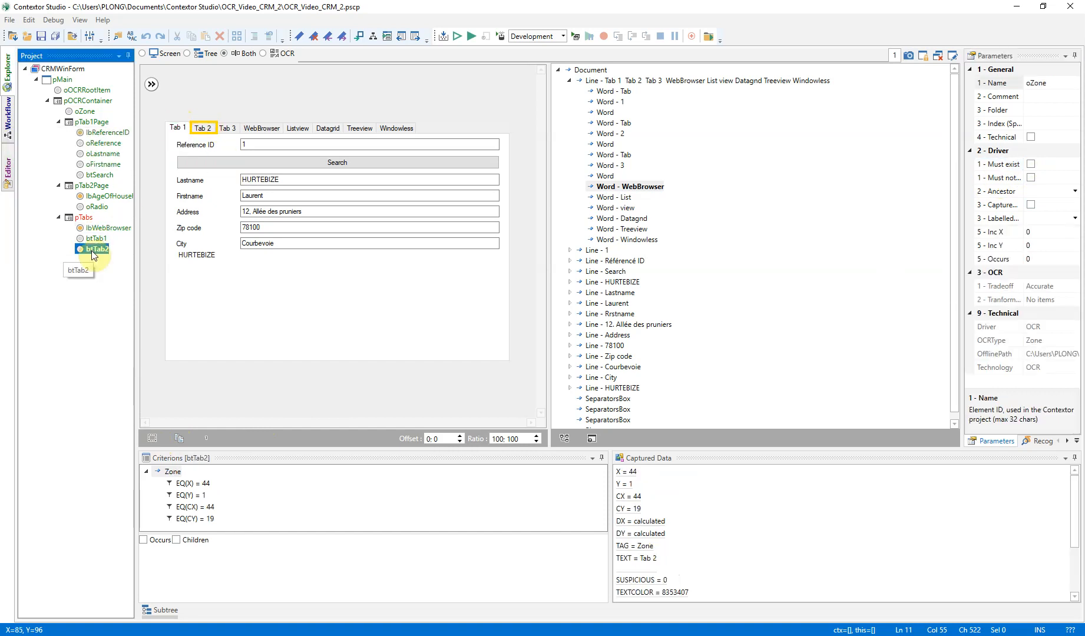
pyautogui.rightClick(227, 126)
pyautogui.click(177, 148)
pyautogui.write('btTab3')
pyautogui.press('Return')
# Start a debug run, switch the CRM form to Tab 2, and highlight the items of pTabs from the debugger's page list
pyautogui.click(471, 37)
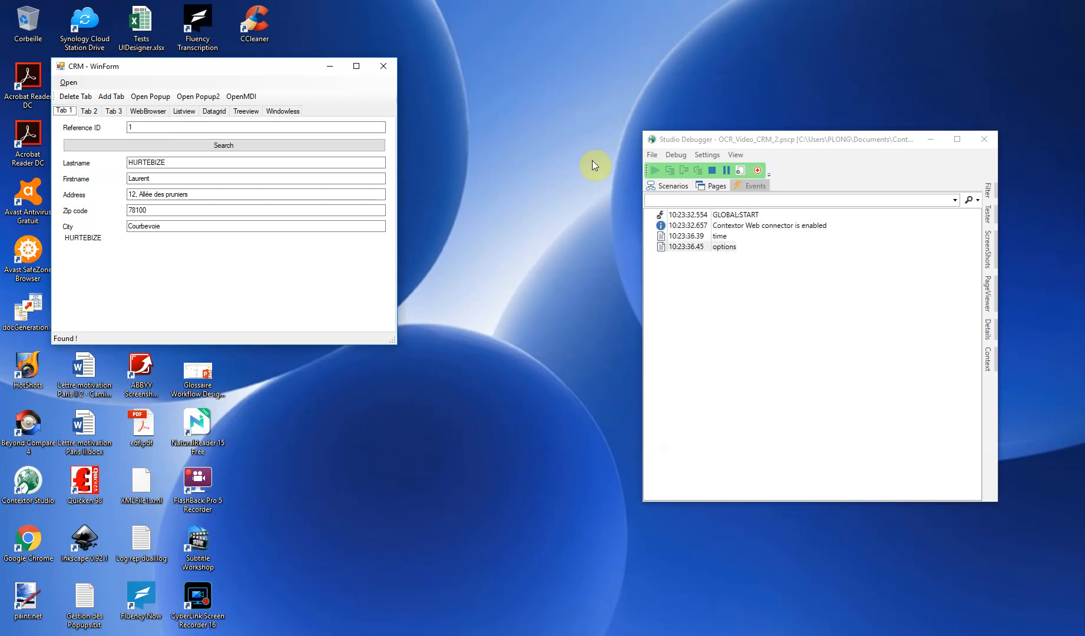
pyautogui.click(89, 110)
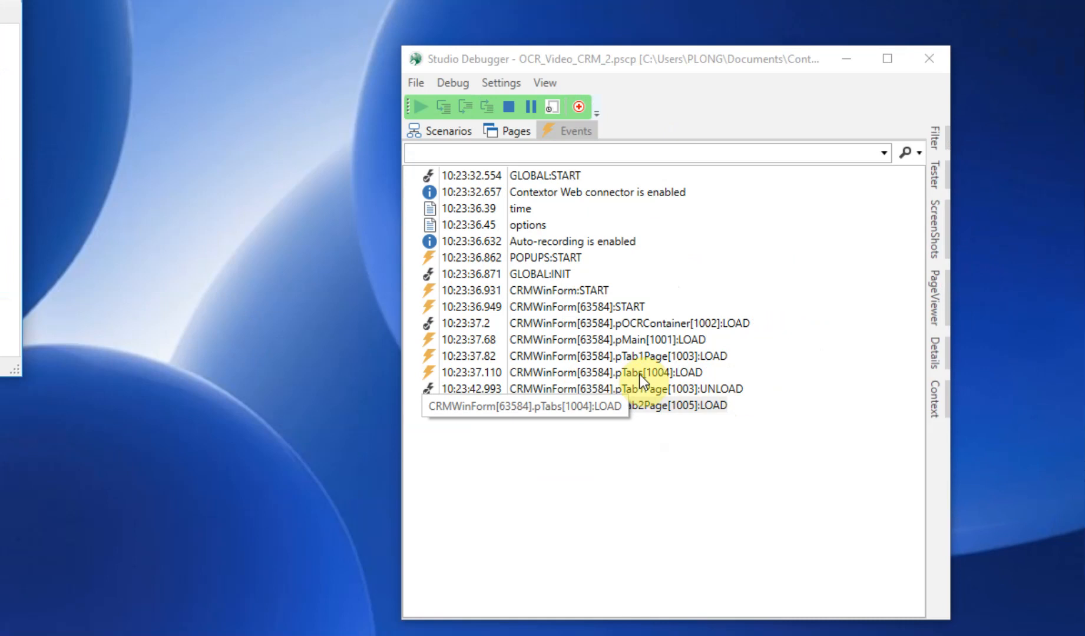
pyautogui.click(517, 132)
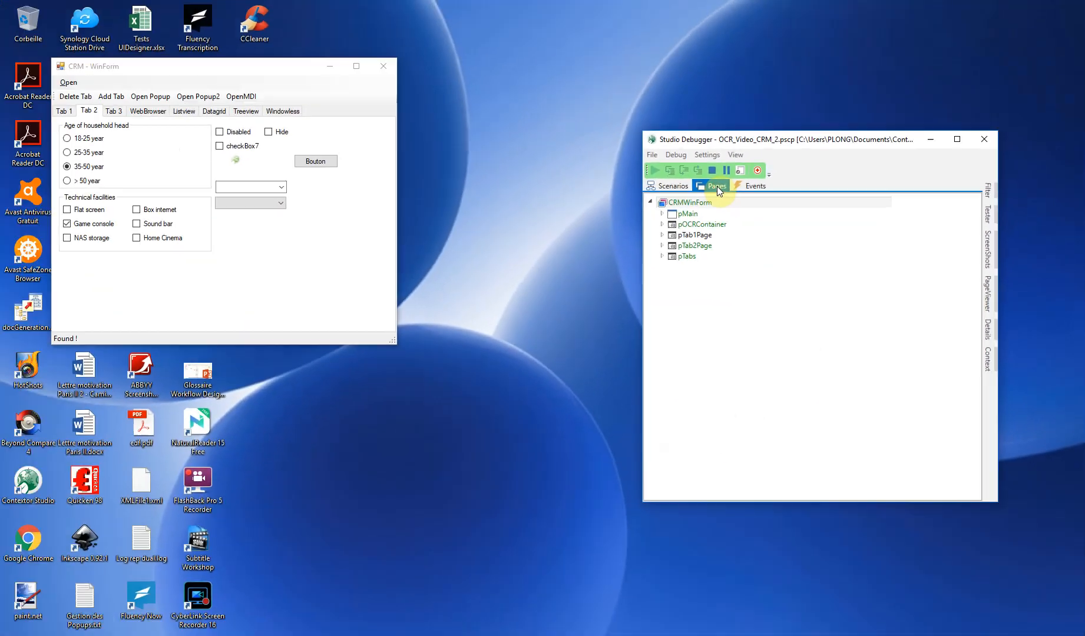
pyautogui.click(641, 255)
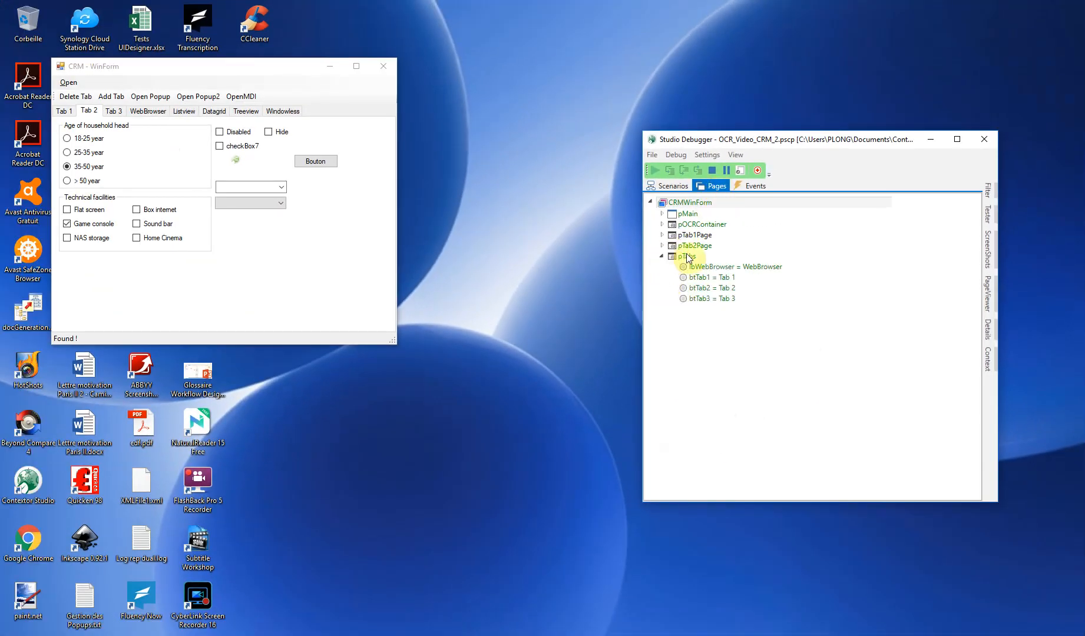
pyautogui.rightClick(683, 257)
pyautogui.click(548, 348)
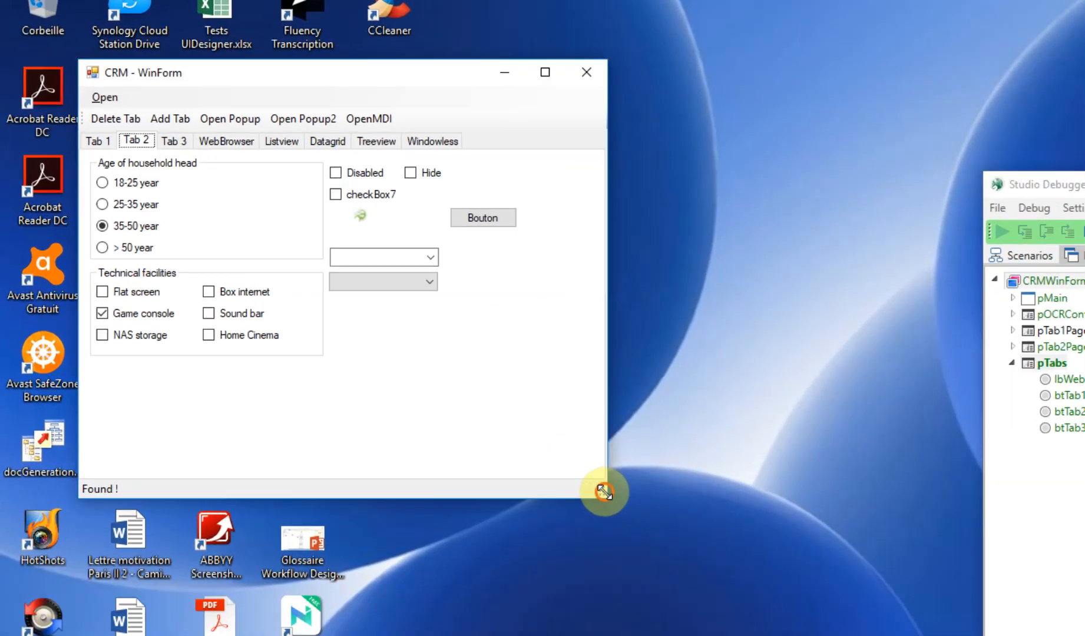
# Shrink the CRM window, scroll its tab headers until Tab 3 comes first, highlight the pTabs items again, and stop the run
pyautogui.moveTo(394, 340); pyautogui.dragTo(316, 275)
pyautogui.moveTo(484, 391); pyautogui.dragTo(397, 388)
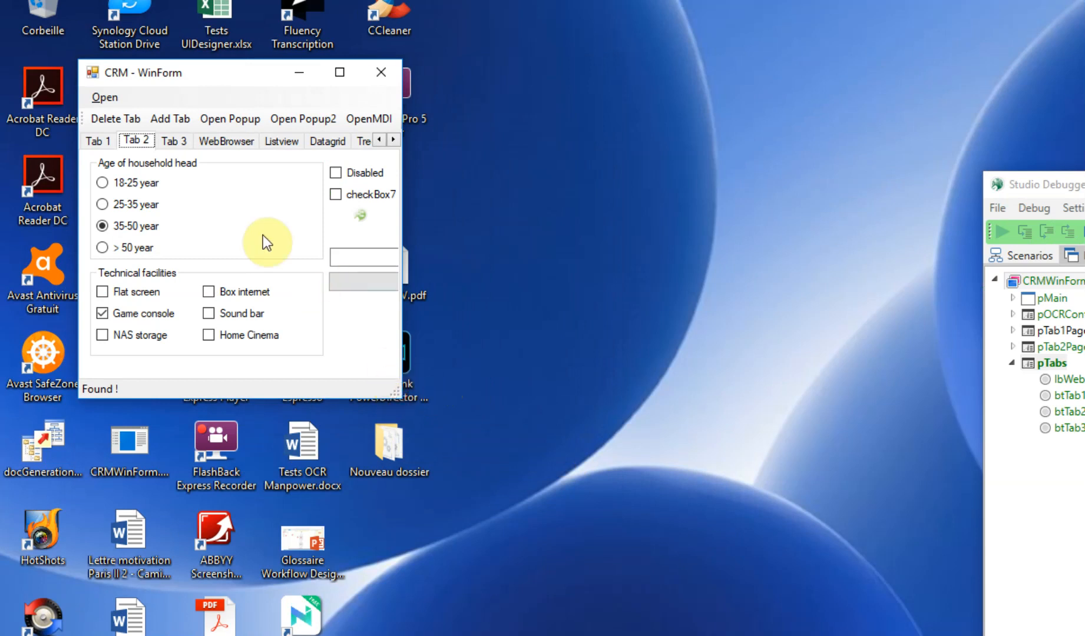
pyautogui.click(393, 140)
pyautogui.click(394, 139)
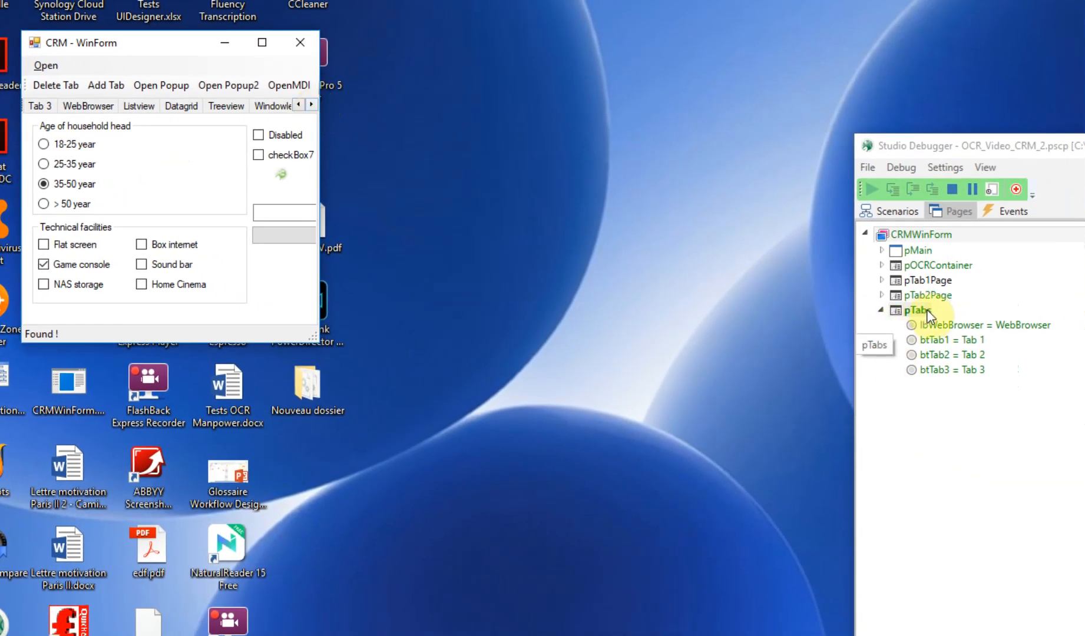
pyautogui.rightClick(918, 310)
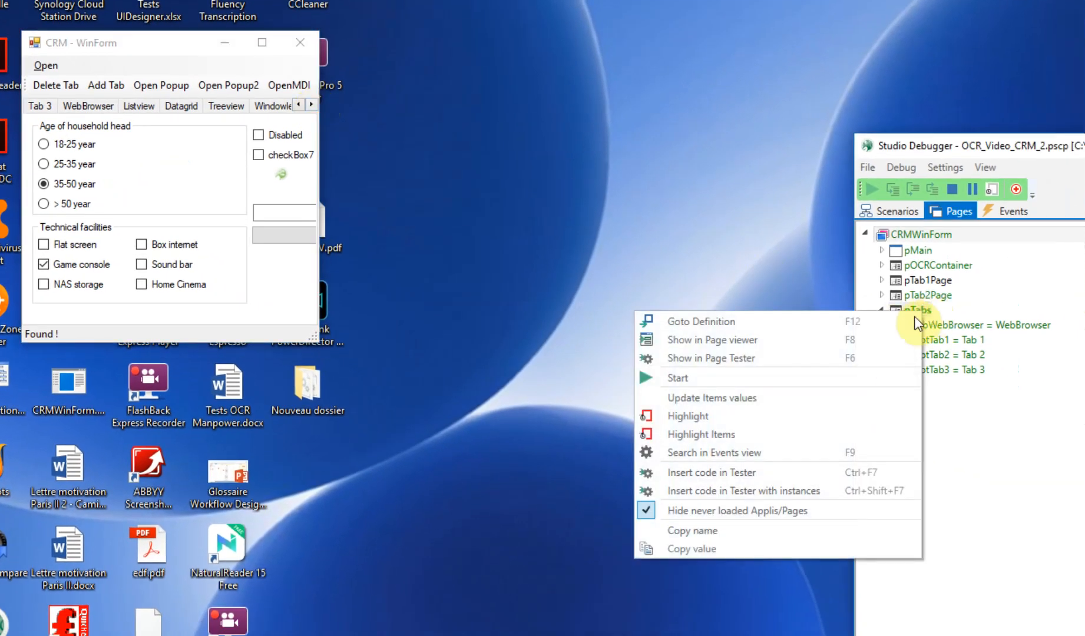
pyautogui.click(730, 436)
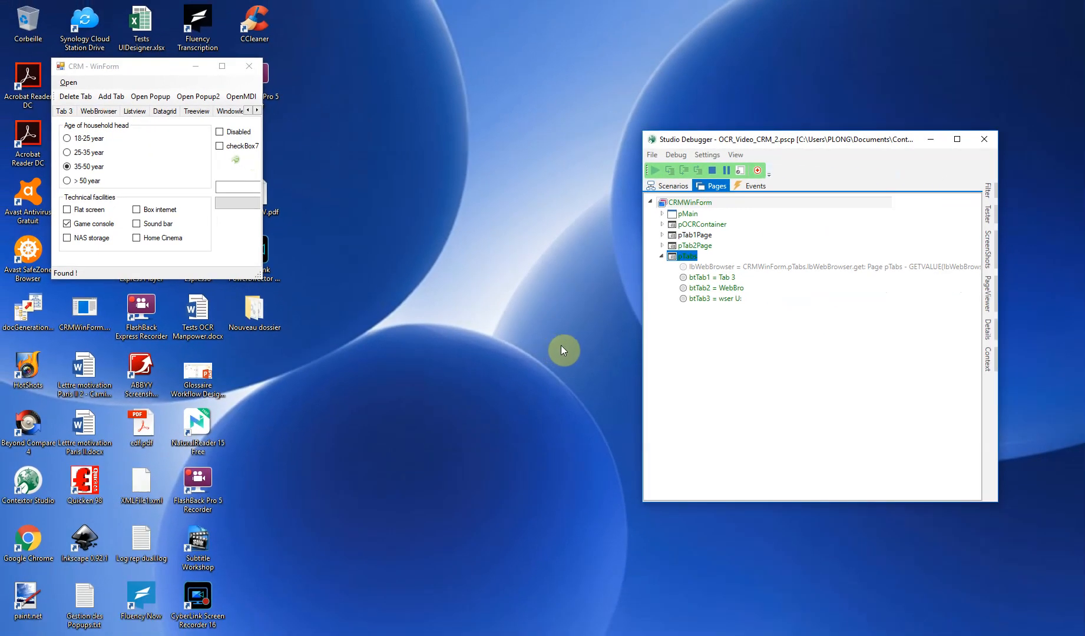
pyautogui.click(712, 171)
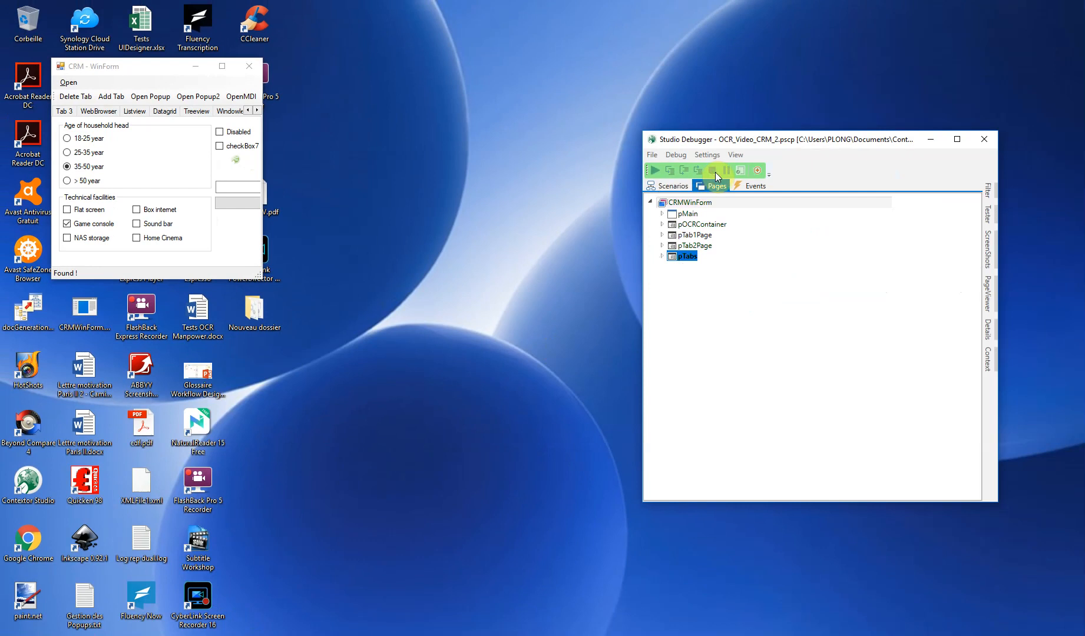
# Enable the Manage Hor. scrolling option for pOCRContainer in the project explorer
pyautogui.click(9, 72)
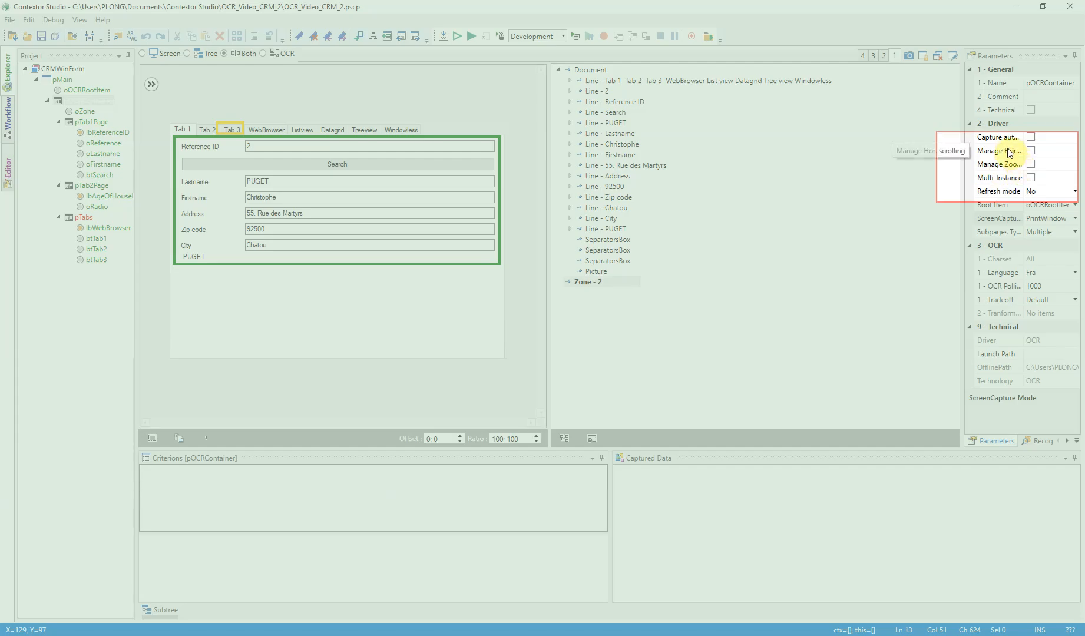
pyautogui.click(1029, 152)
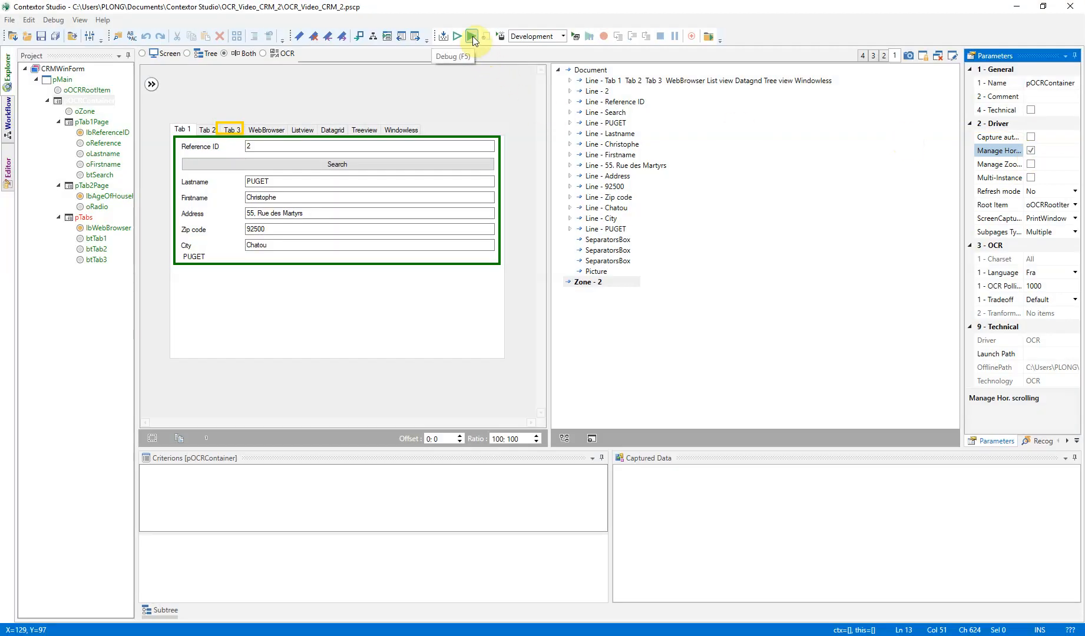
# Start a new debug run and highlight the items of pTabs with the CRM tab headers scrolled to Tab 3
pyautogui.click(472, 36)
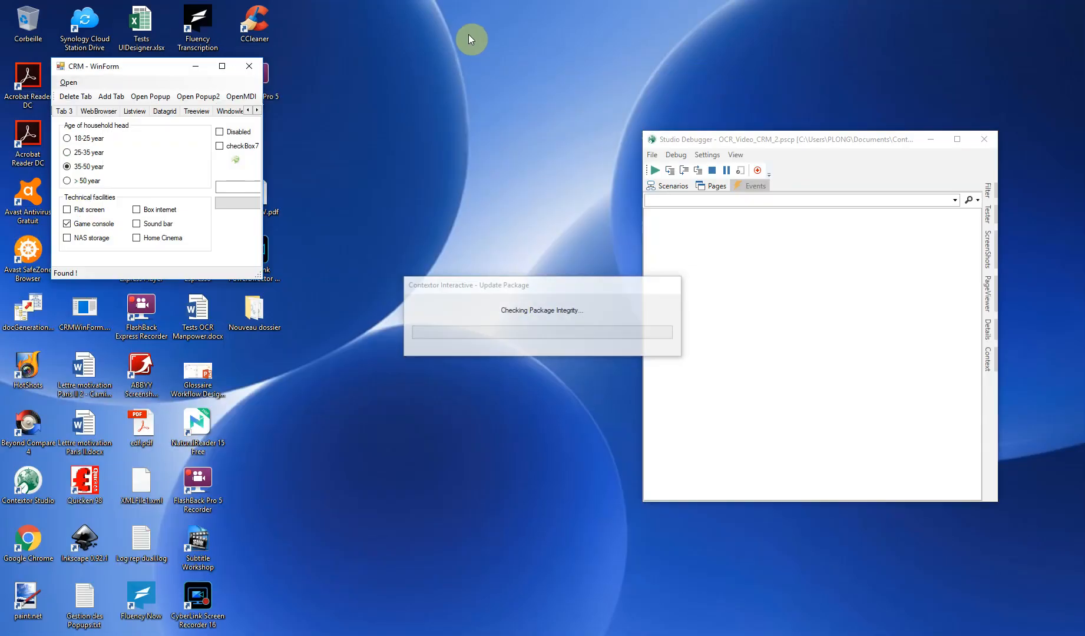
pyautogui.click(714, 187)
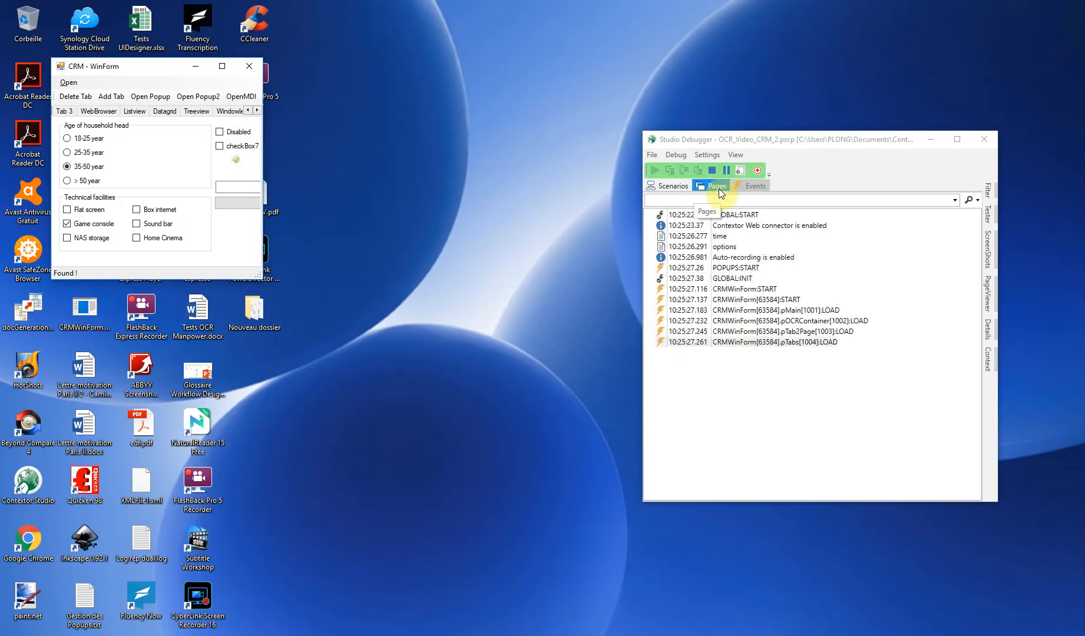
pyautogui.doubleClick(685, 246)
pyautogui.rightClick(685, 246)
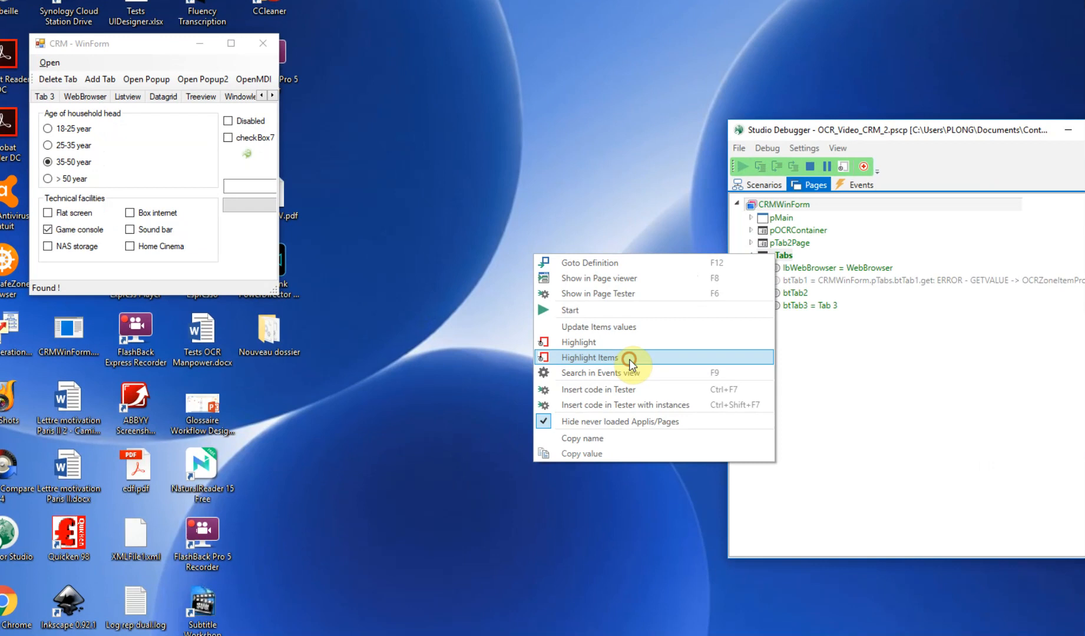
pyautogui.click(525, 332)
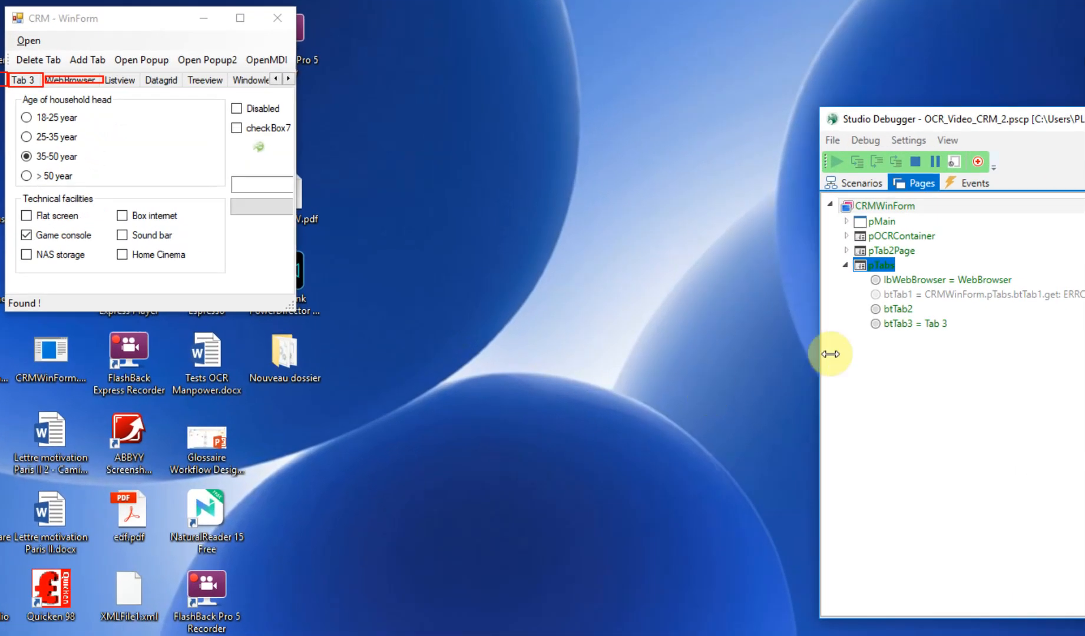
# Highlight btTab3 before and after scrolling the CRM tab headers back to Tab 2, and stop the run
pyautogui.click(914, 326)
pyautogui.rightClick(915, 328)
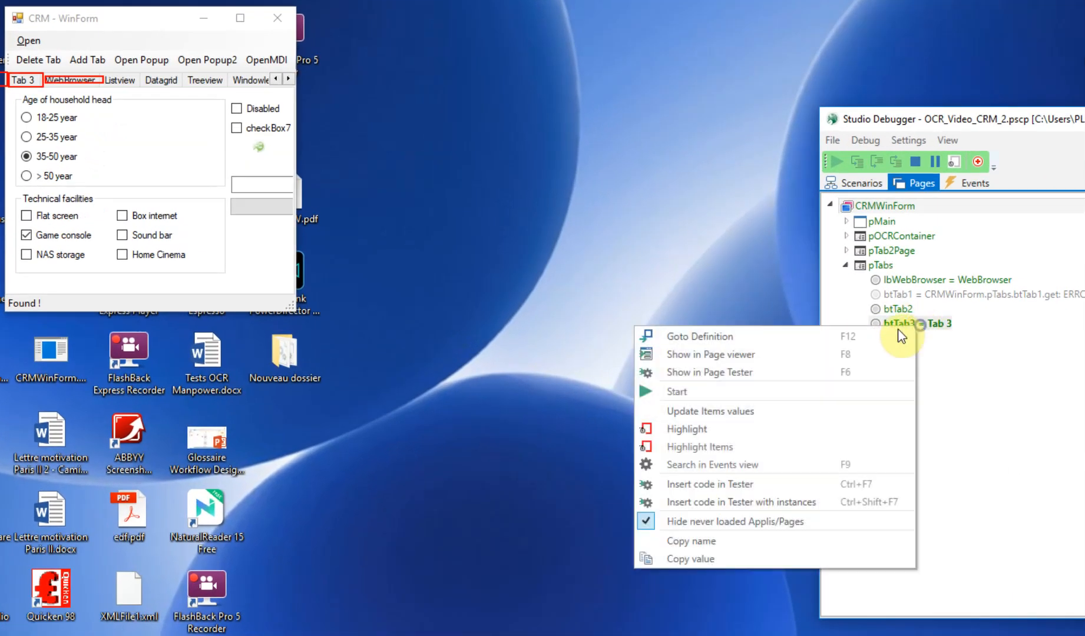
pyautogui.click(708, 430)
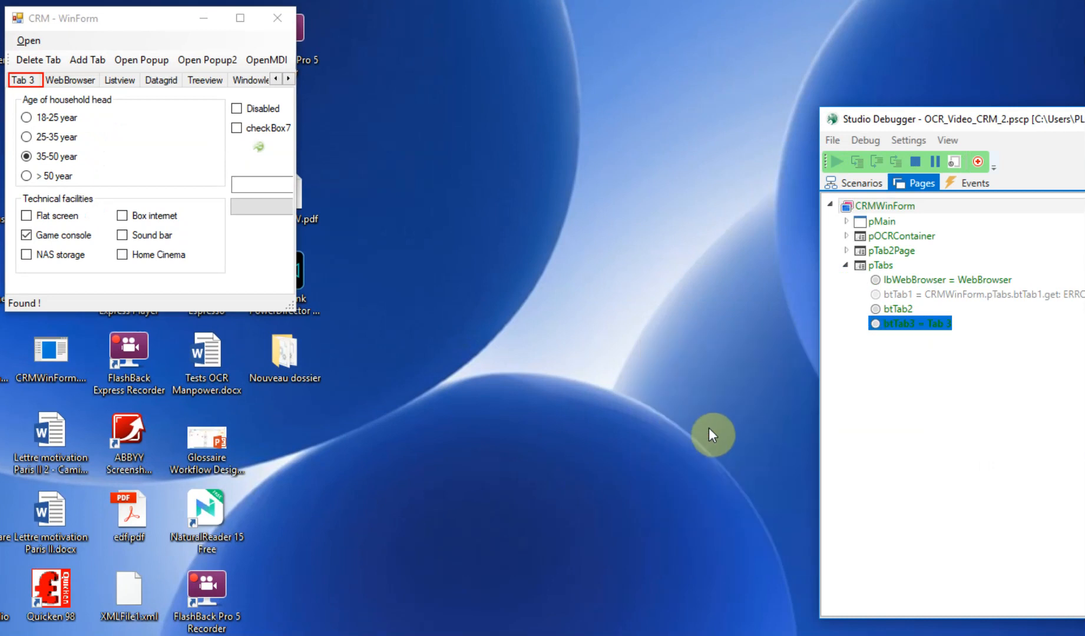
pyautogui.click(274, 79)
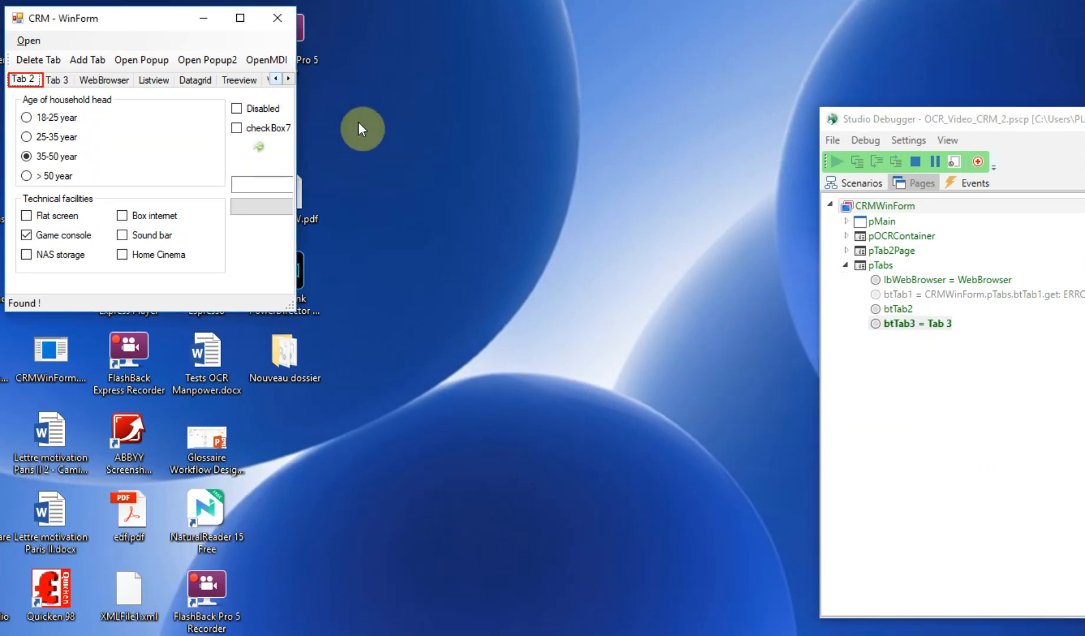
pyautogui.click(916, 324)
pyautogui.rightClick(936, 325)
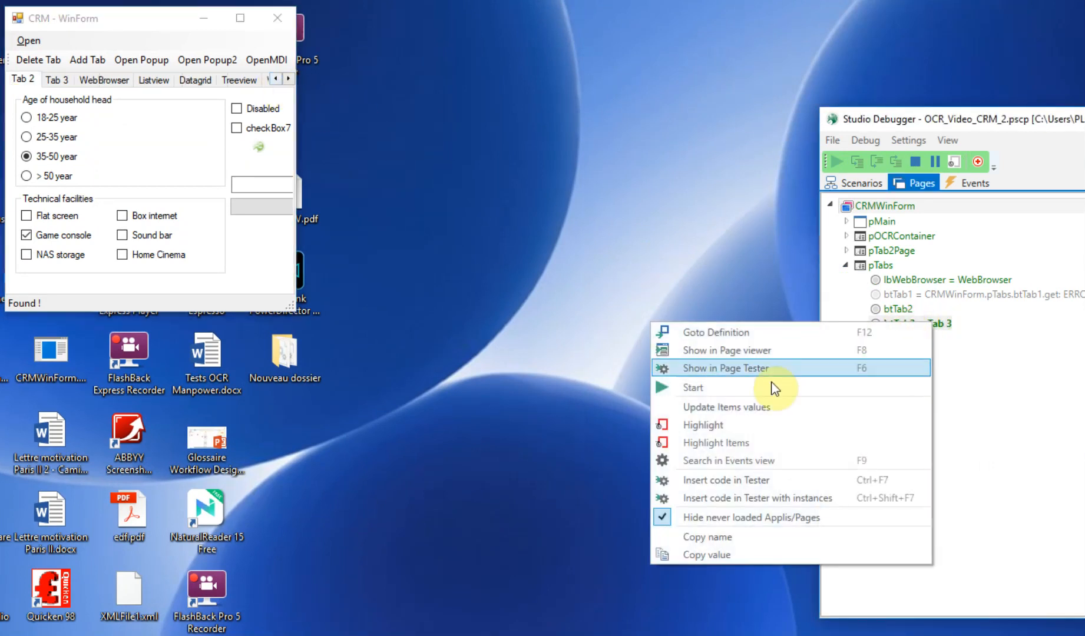
pyautogui.click(732, 435)
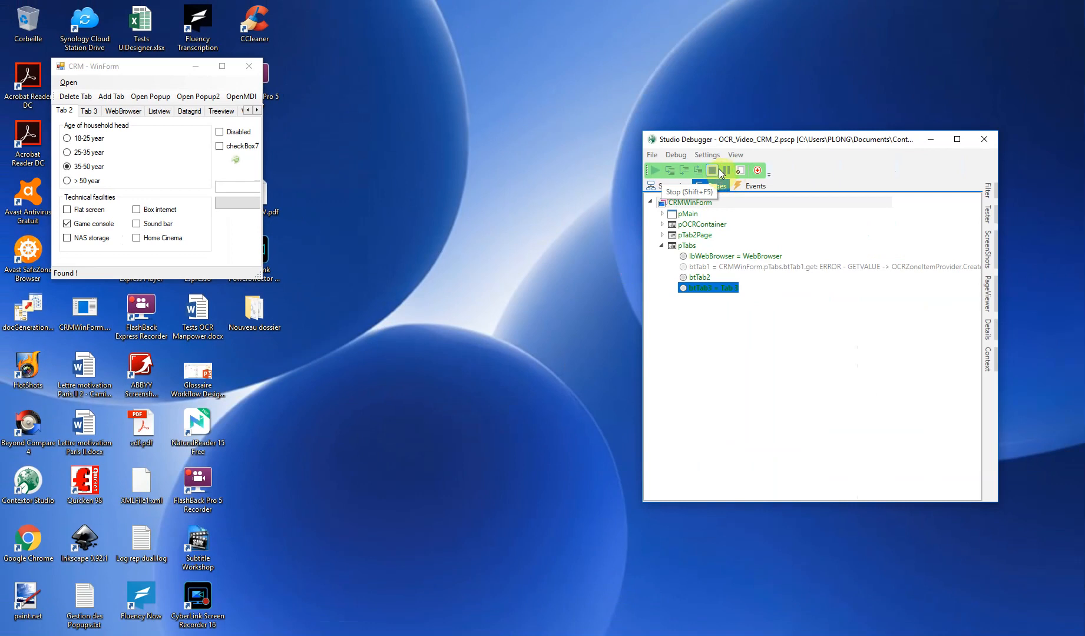
pyautogui.click(713, 171)
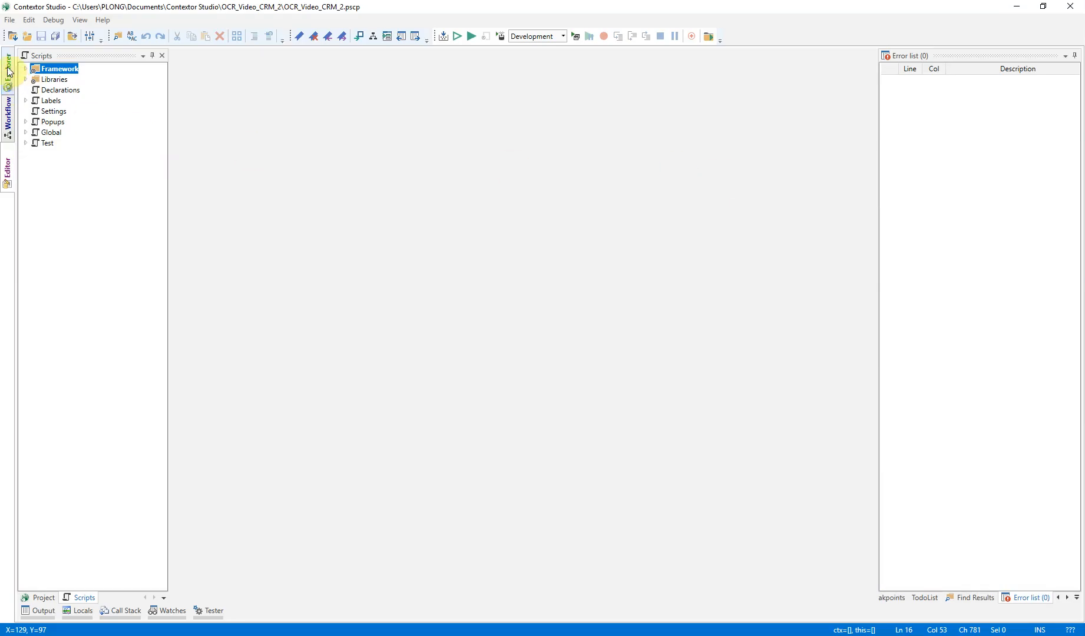
# Review lbWebBrowser, then test pTabs in a debug run by narrowing the CRM window and scrolling the WebBrowser header out of view, and stop the run
pyautogui.click(8, 69)
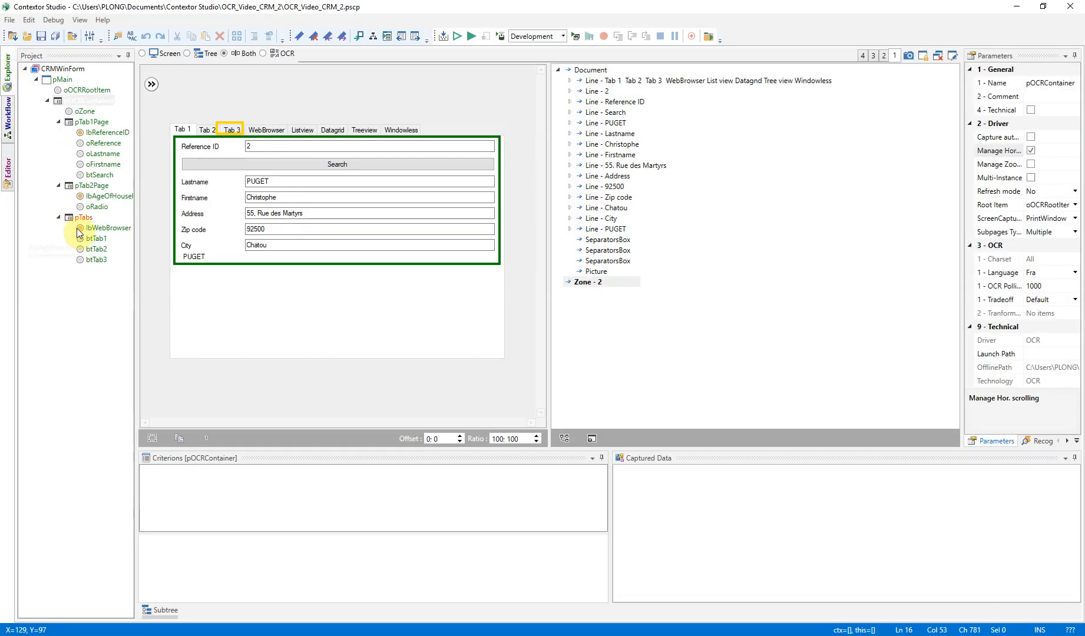
pyautogui.click(101, 233)
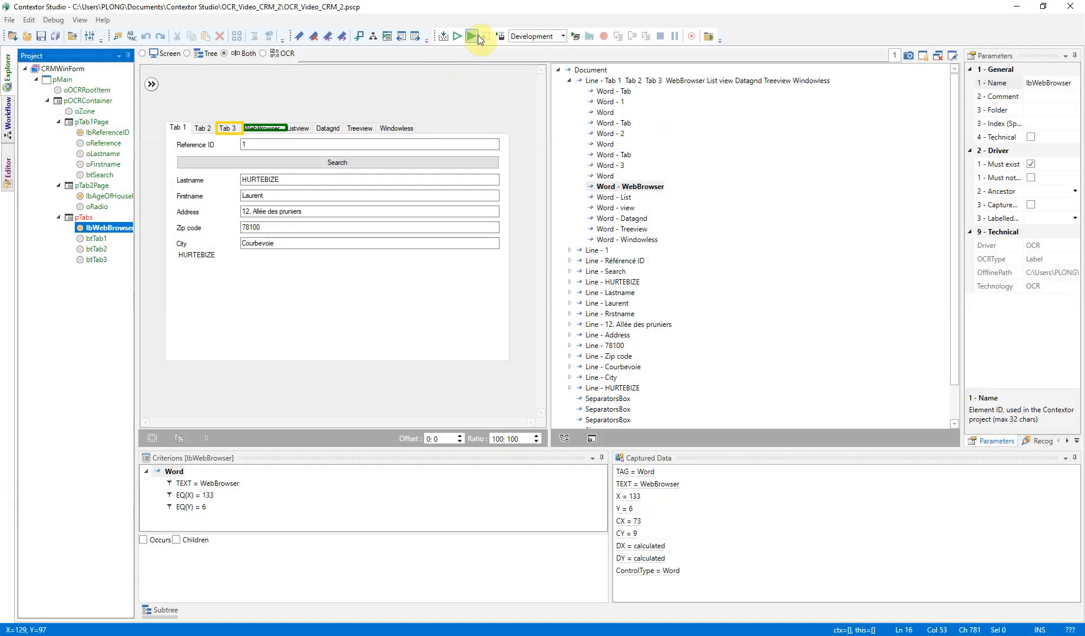
pyautogui.click(473, 35)
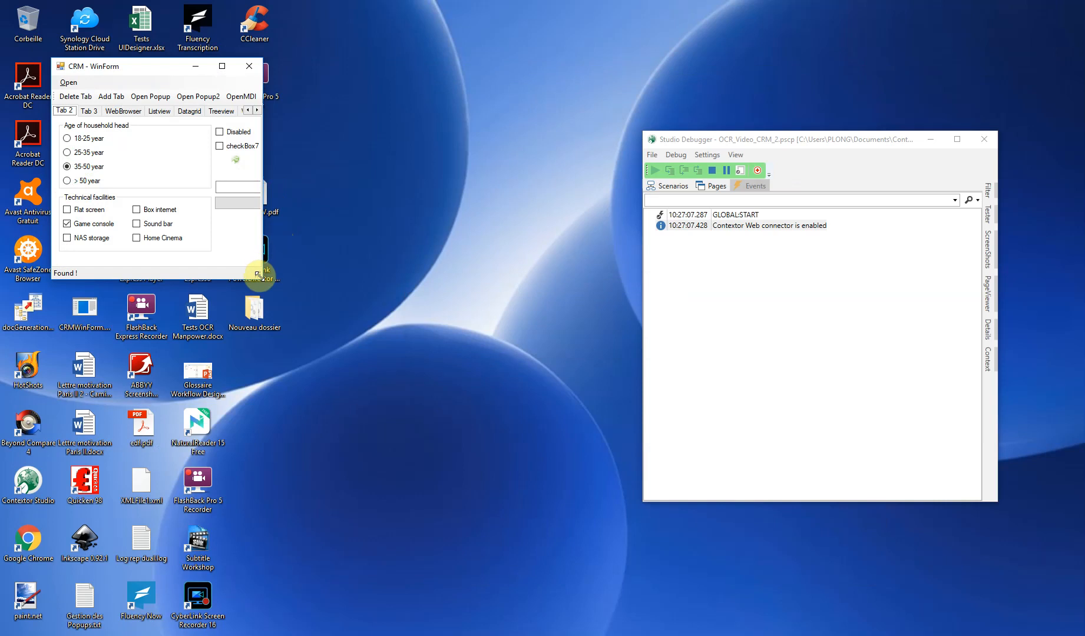
pyautogui.moveTo(258, 274); pyautogui.dragTo(189, 275)
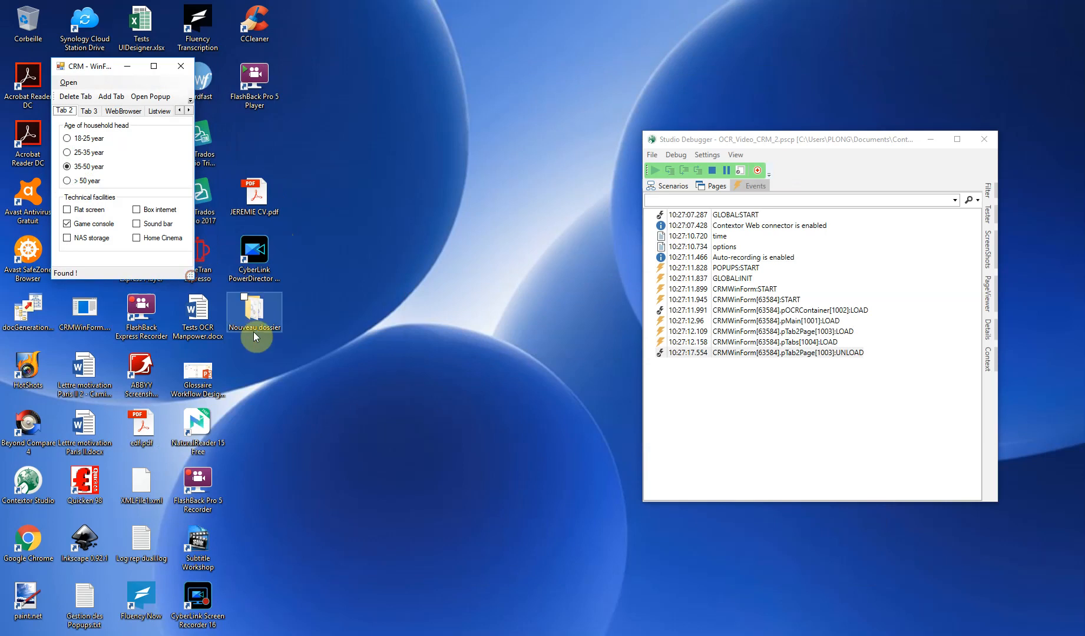
pyautogui.click(188, 111)
pyautogui.click(188, 111)
pyautogui.click(188, 110)
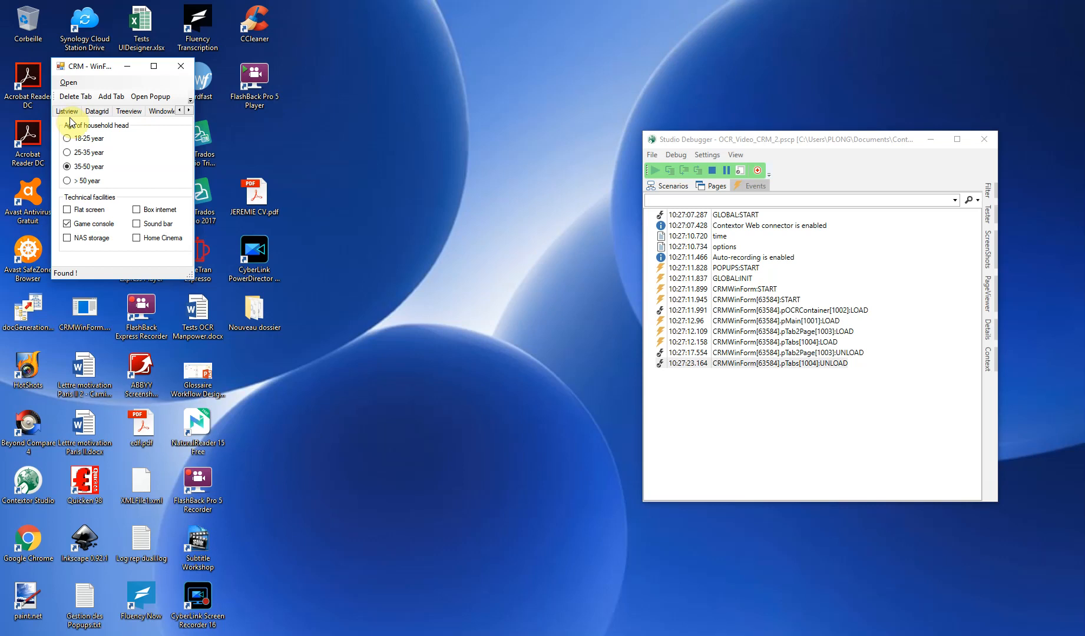
pyautogui.click(710, 170)
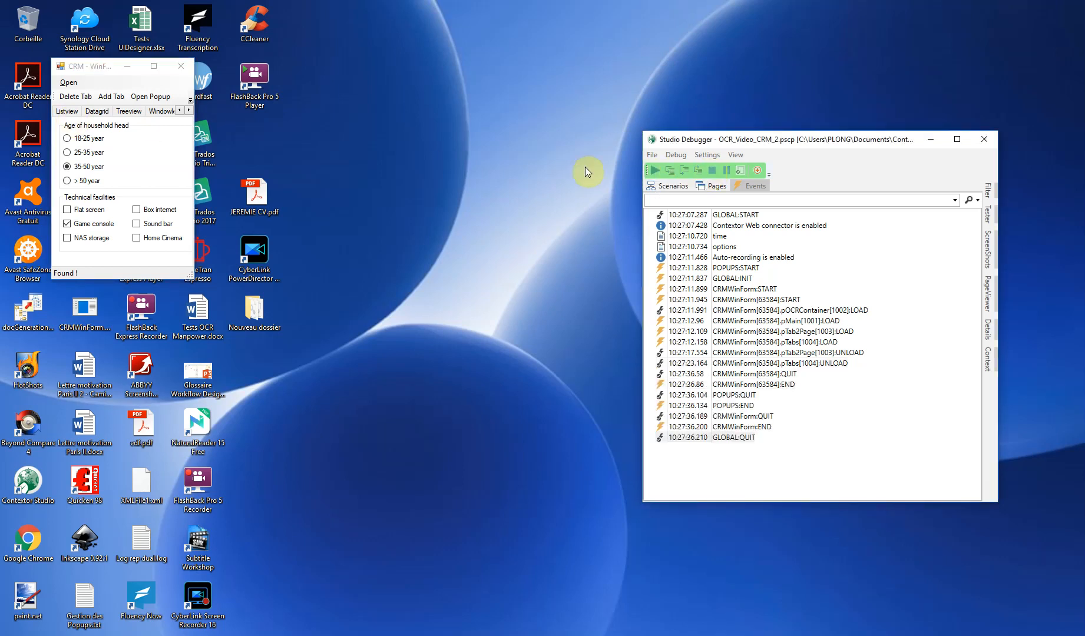
# Create an item named lbTreeview in pTabs from the word Treeview and enable its Must exist option
pyautogui.click(10, 73)
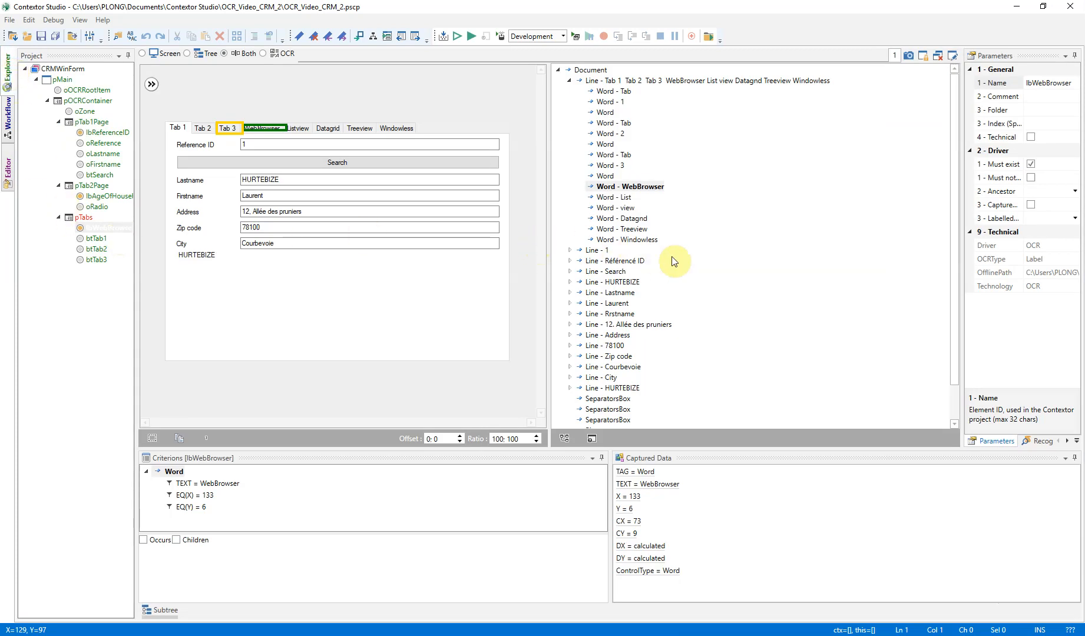
pyautogui.click(633, 230)
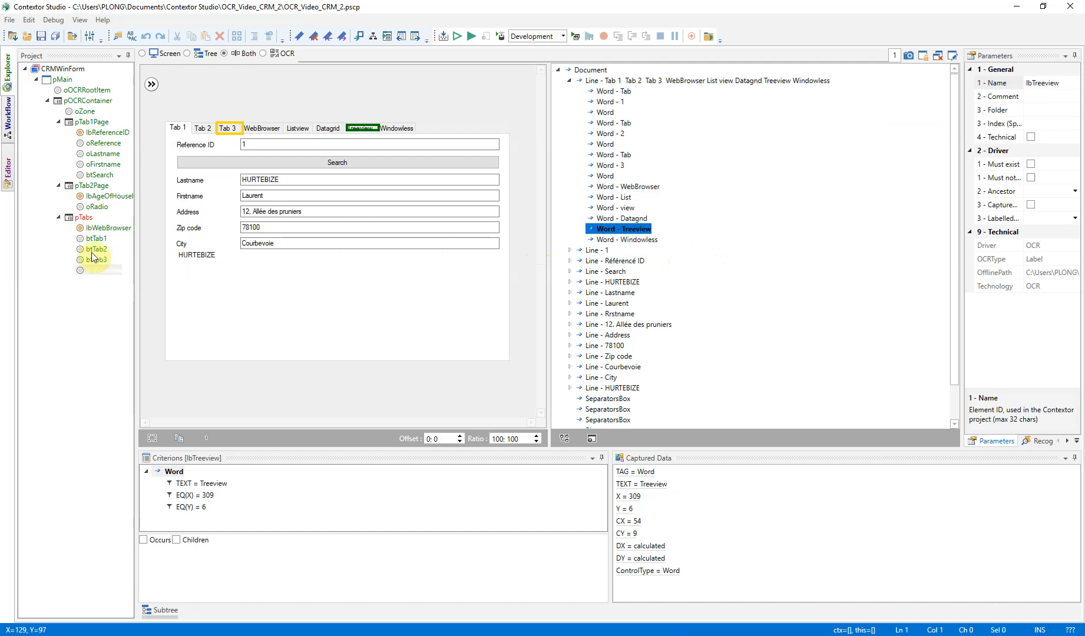
pyautogui.click(103, 271)
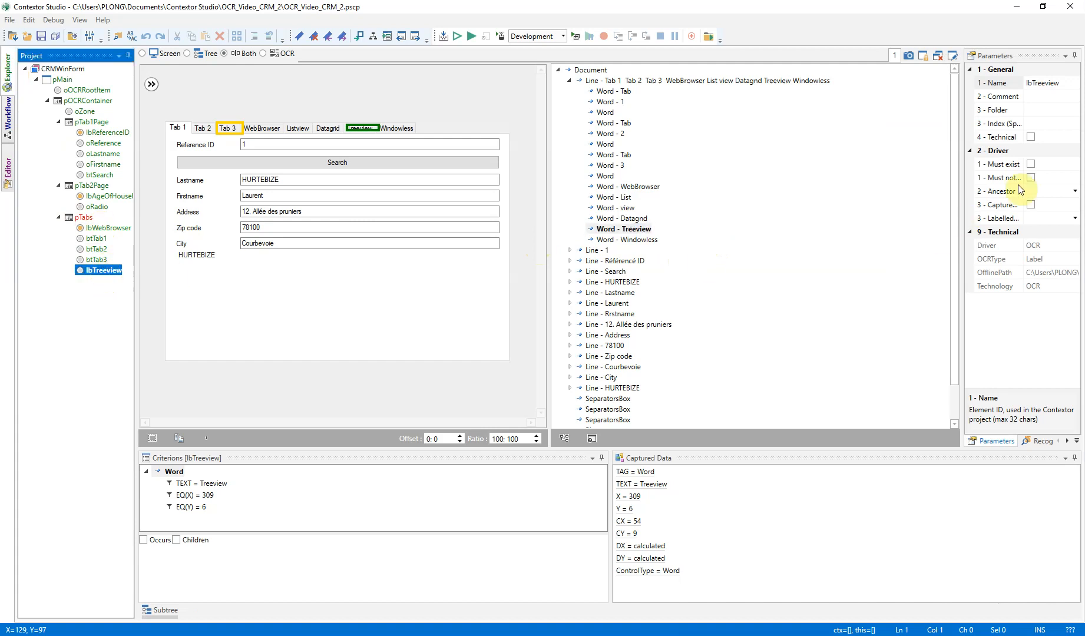
pyautogui.click(1031, 164)
pyautogui.click(1032, 164)
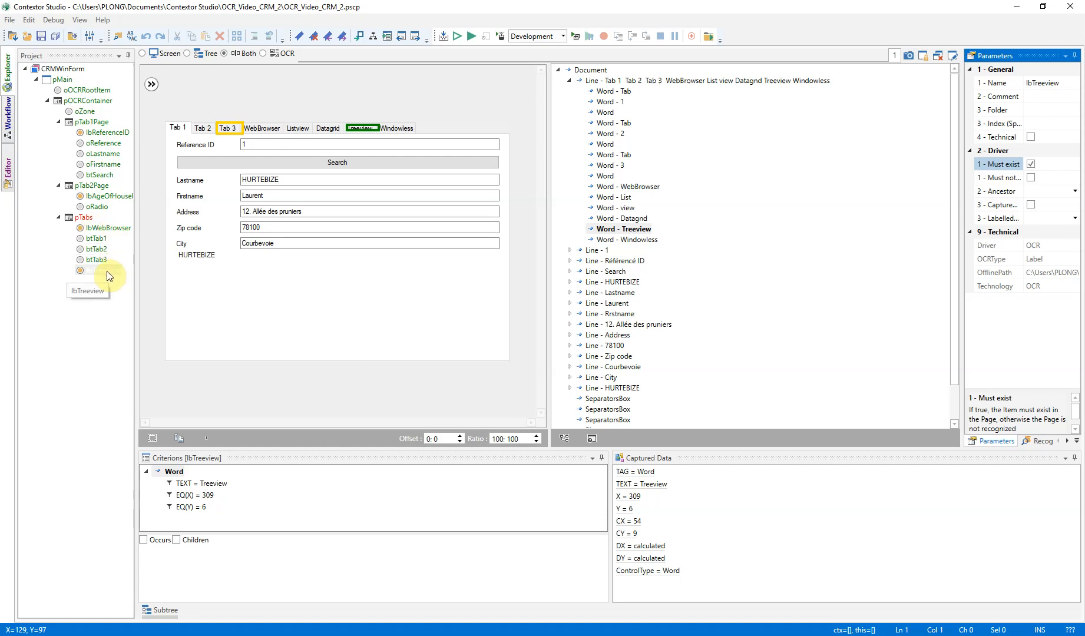
# Start a new debug run and examine the pTabs items with the CRM tab headers scrolled to Listview
pyautogui.click(470, 36)
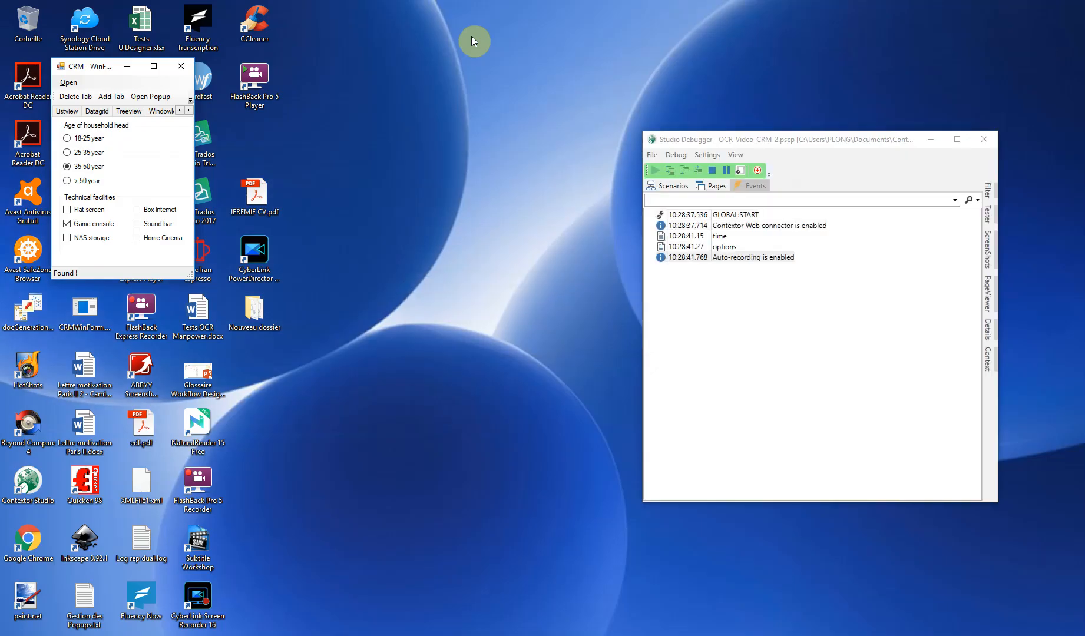
pyautogui.click(715, 186)
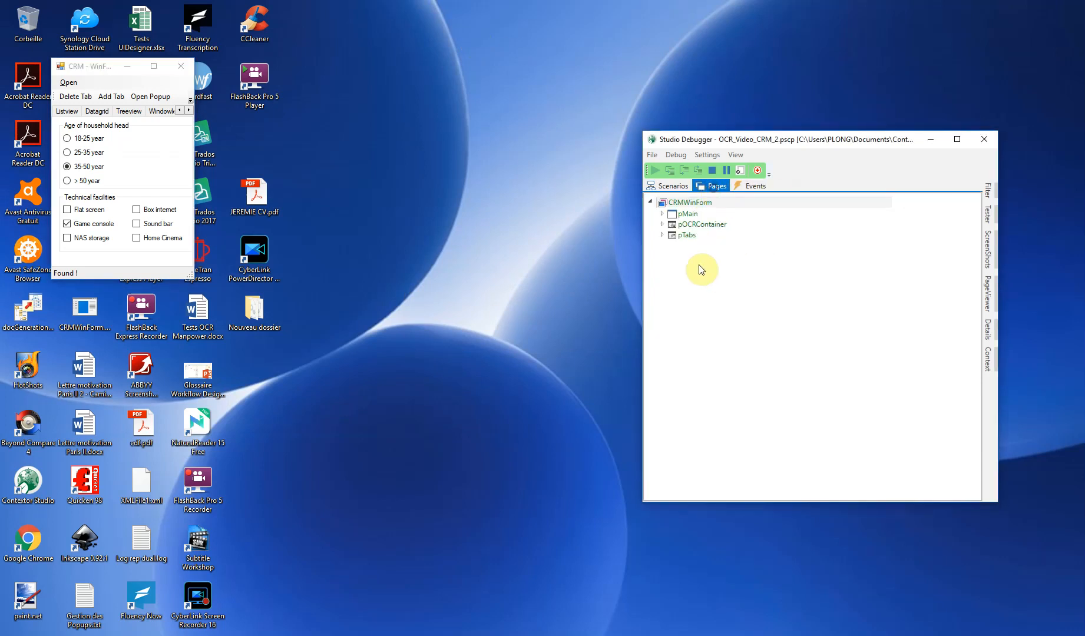
pyautogui.click(662, 235)
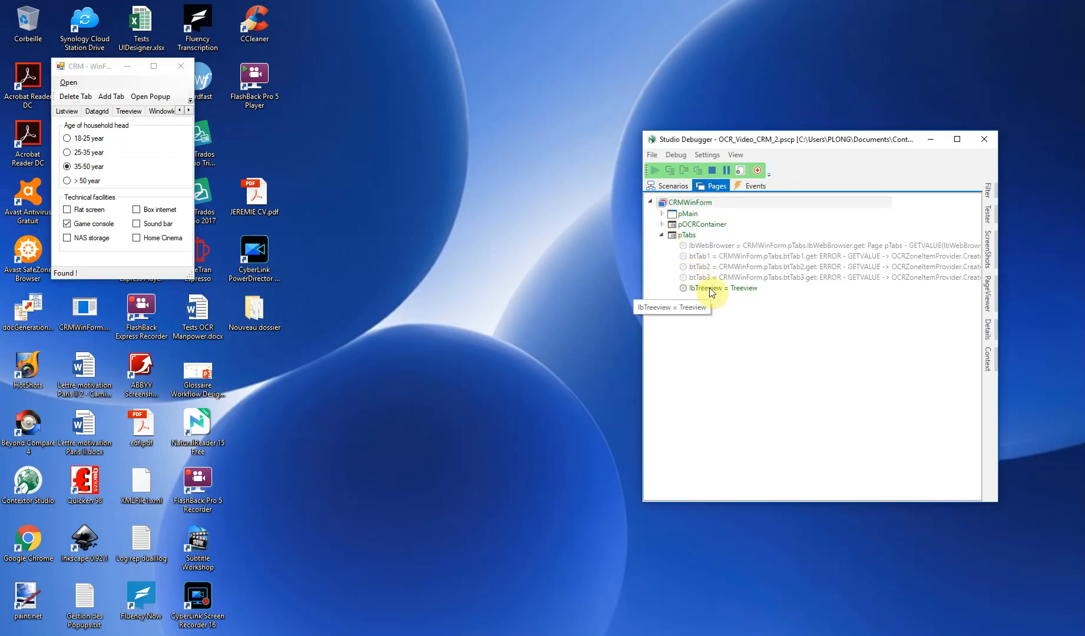
# Scroll the CRM tab headers back to Tab 3, recheck the pTabs items and the debugger events, and stop the run
pyautogui.click(179, 111)
pyautogui.click(179, 111)
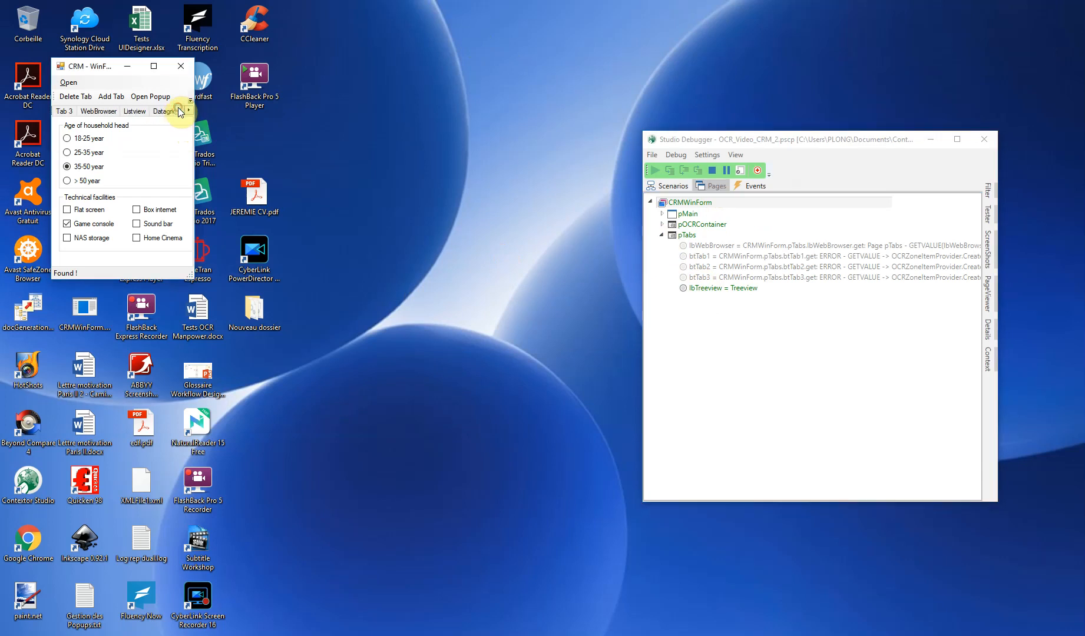
pyautogui.rightClick(686, 234)
pyautogui.click(536, 300)
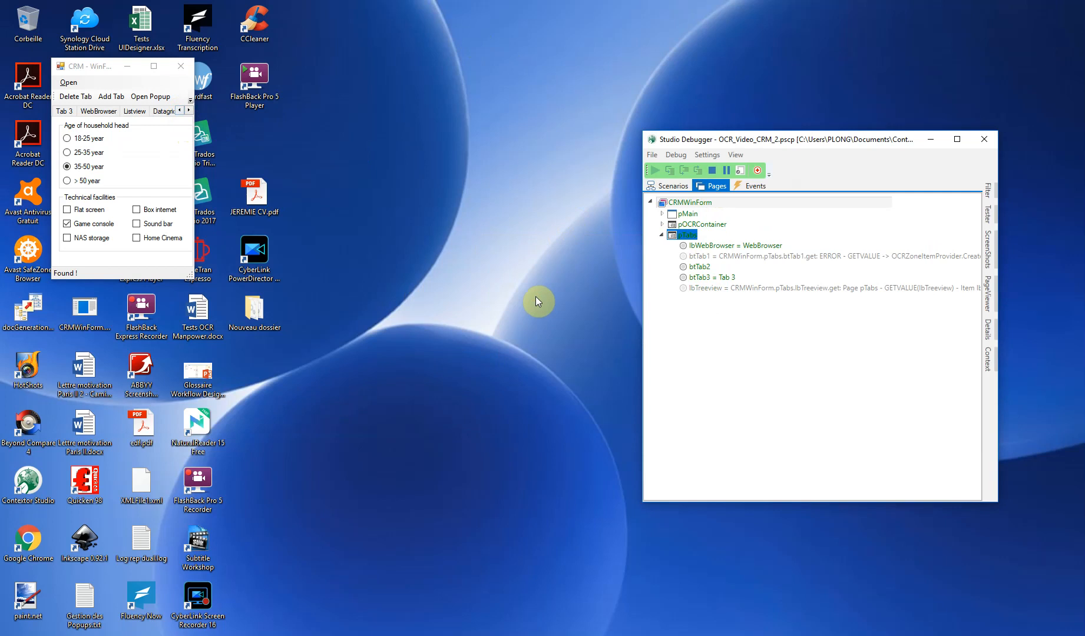
pyautogui.click(754, 185)
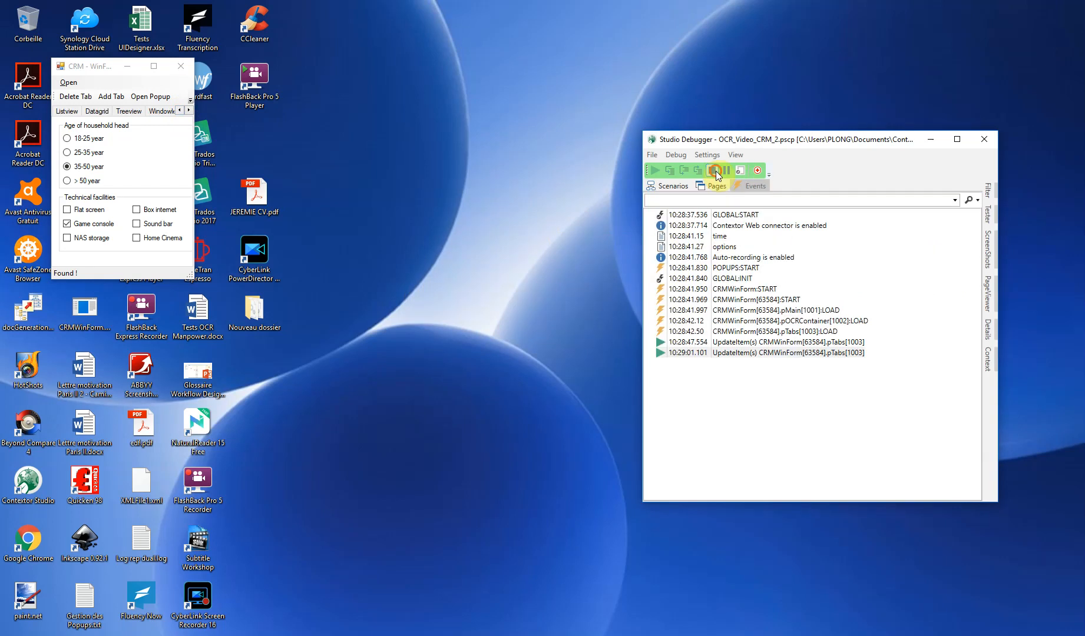
pyautogui.click(713, 171)
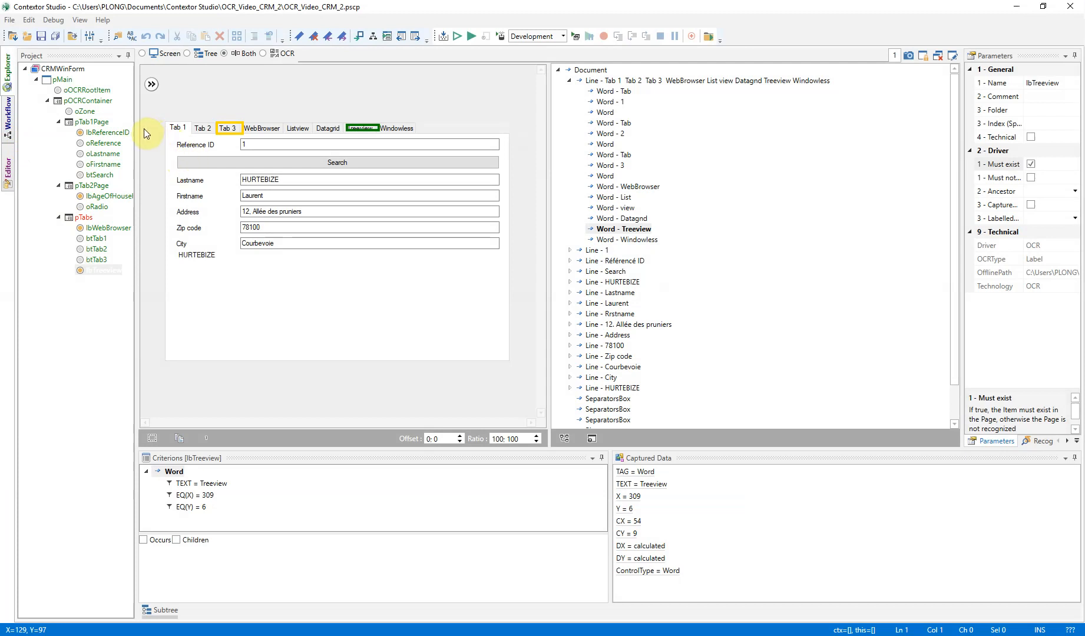
# Show the OCR preprocessing parameters of pOCRContainer and display its capture 4
pyautogui.click(94, 101)
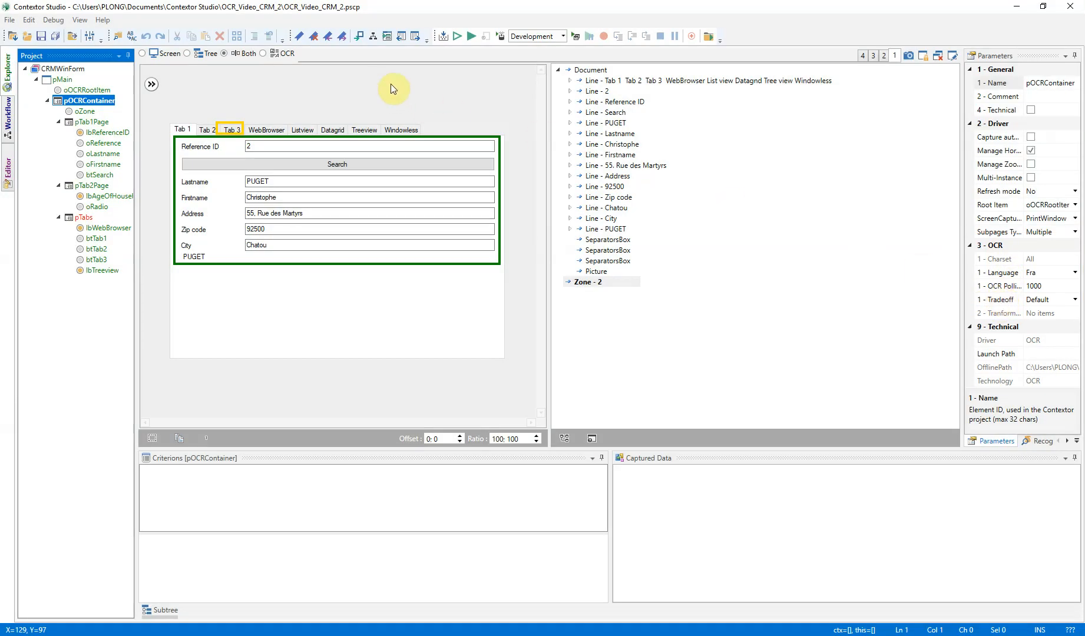
pyautogui.click(272, 54)
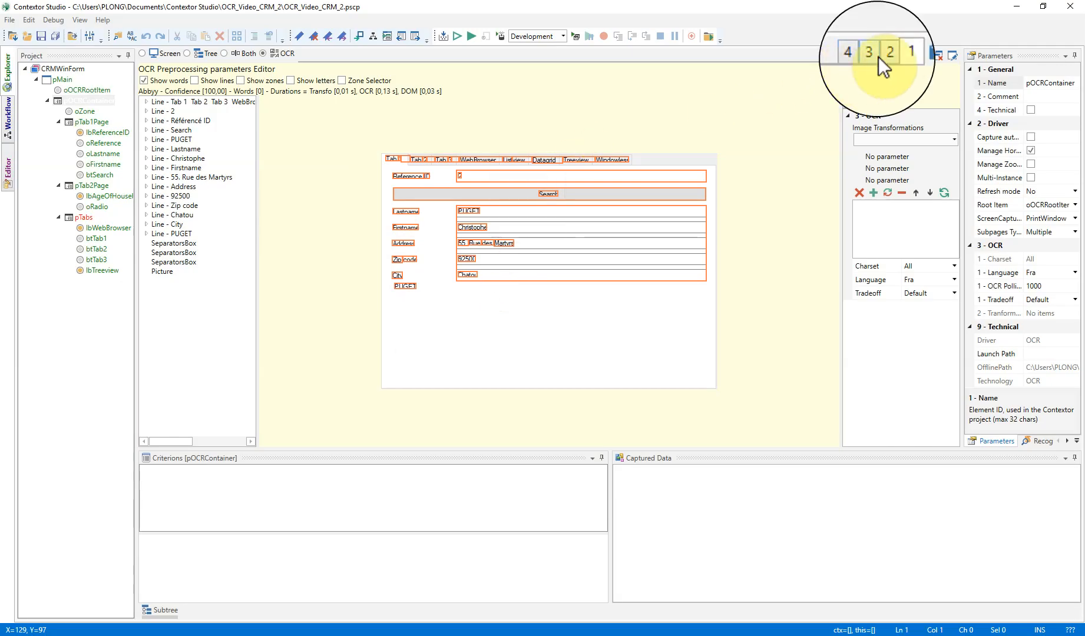
pyautogui.click(865, 54)
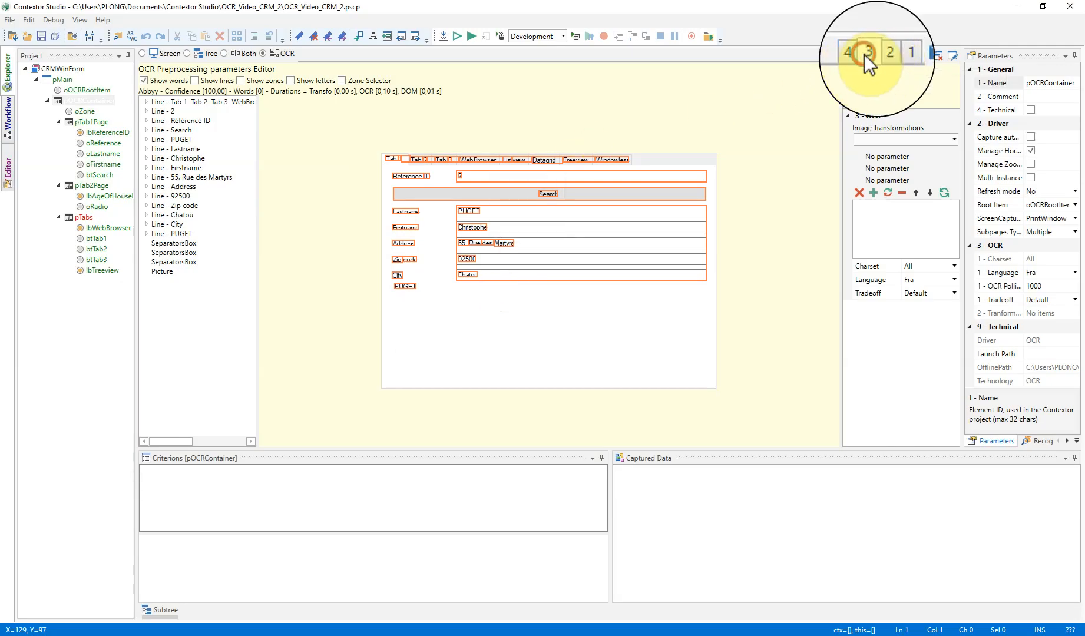
pyautogui.click(847, 54)
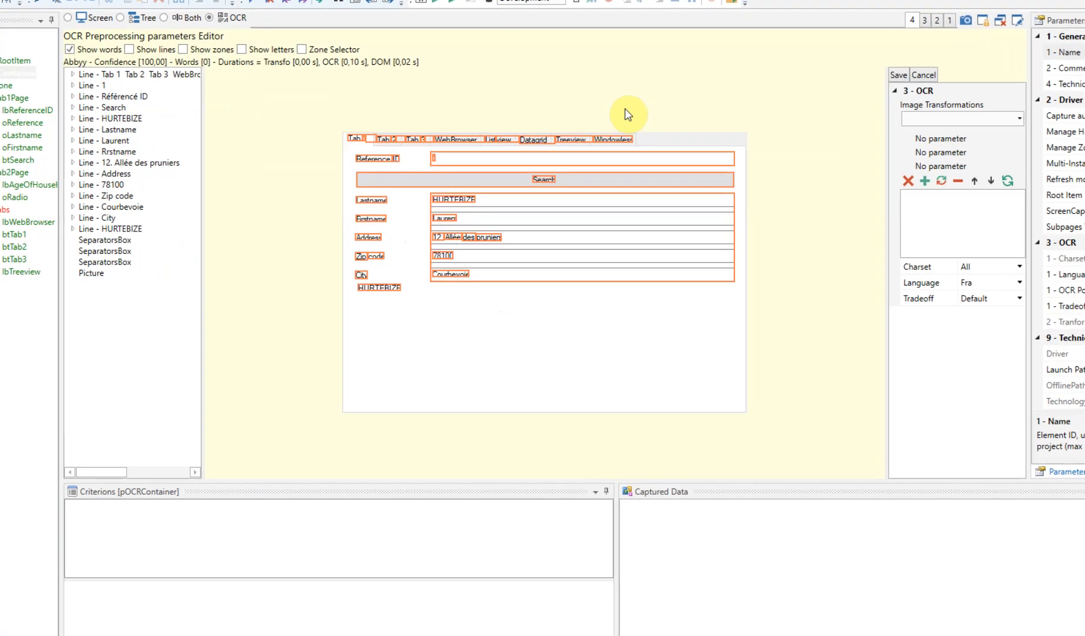
# Display the recognized lines together with the words on the capture, and inspect the properties of the Zip code label
pyautogui.click(27, 25)
pyautogui.click(90, 23)
pyautogui.click(11, 24)
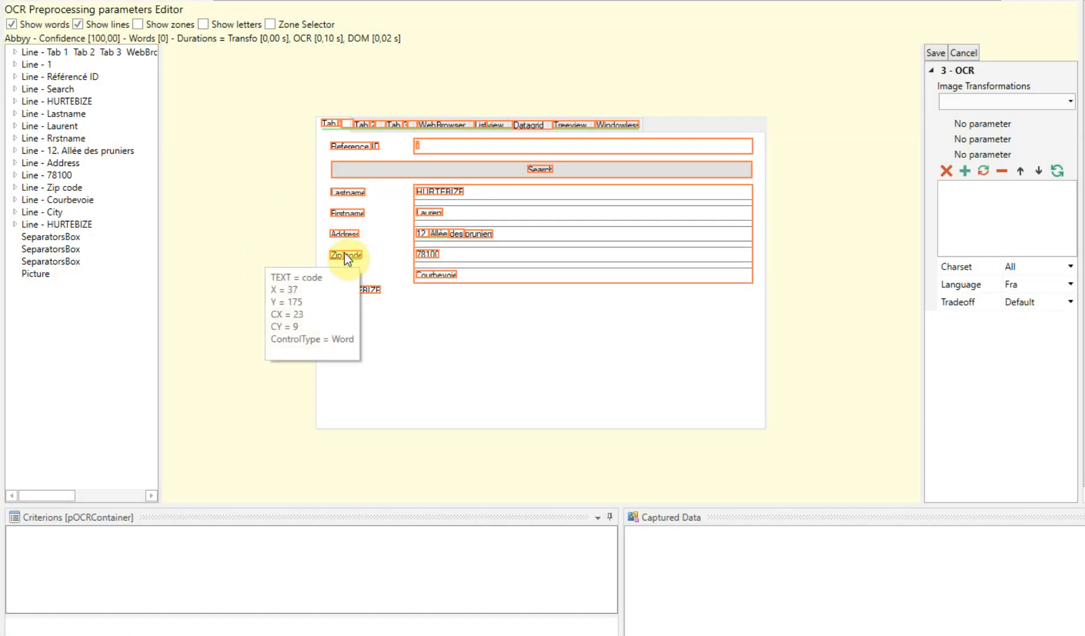
pyautogui.moveTo(334, 255)
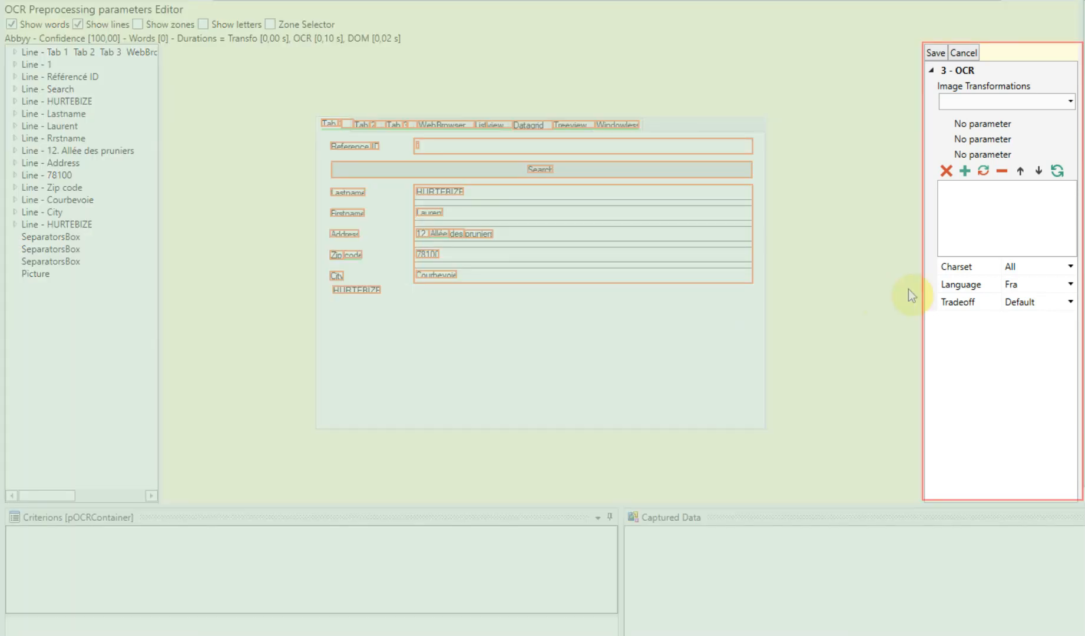
# Review the Charset options, then try the OCR language En and restore Fra
pyautogui.click(1069, 267)
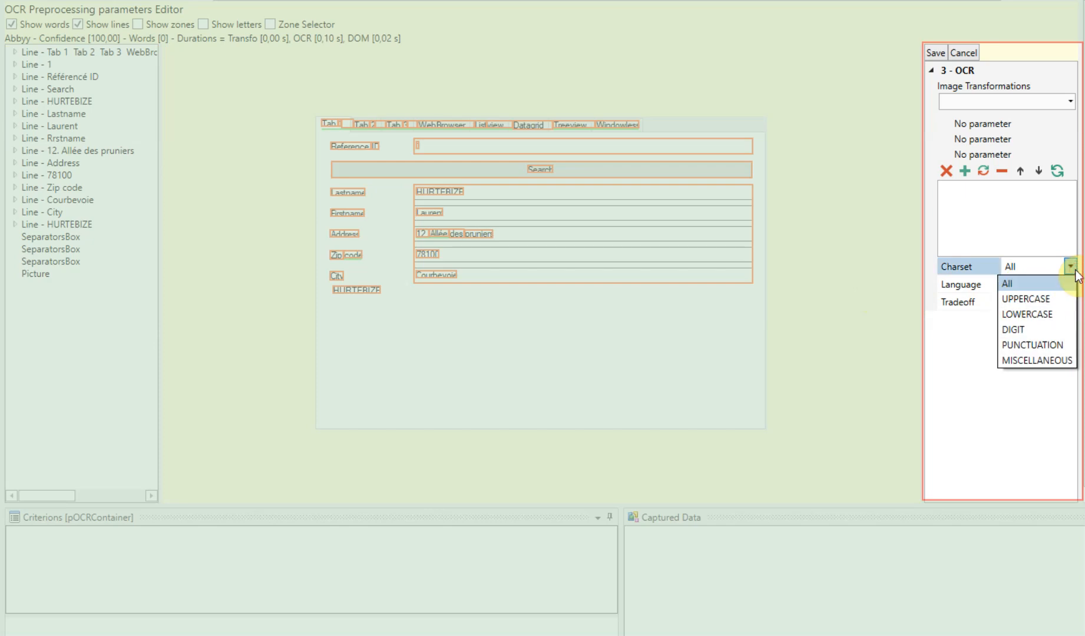
pyautogui.click(1074, 272)
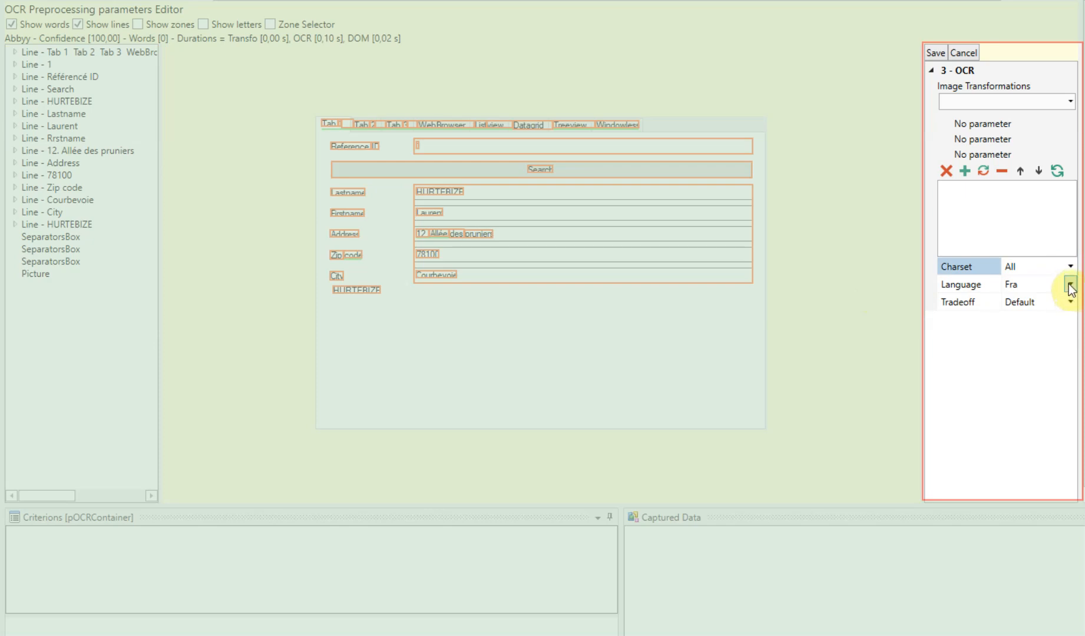
pyautogui.click(1068, 286)
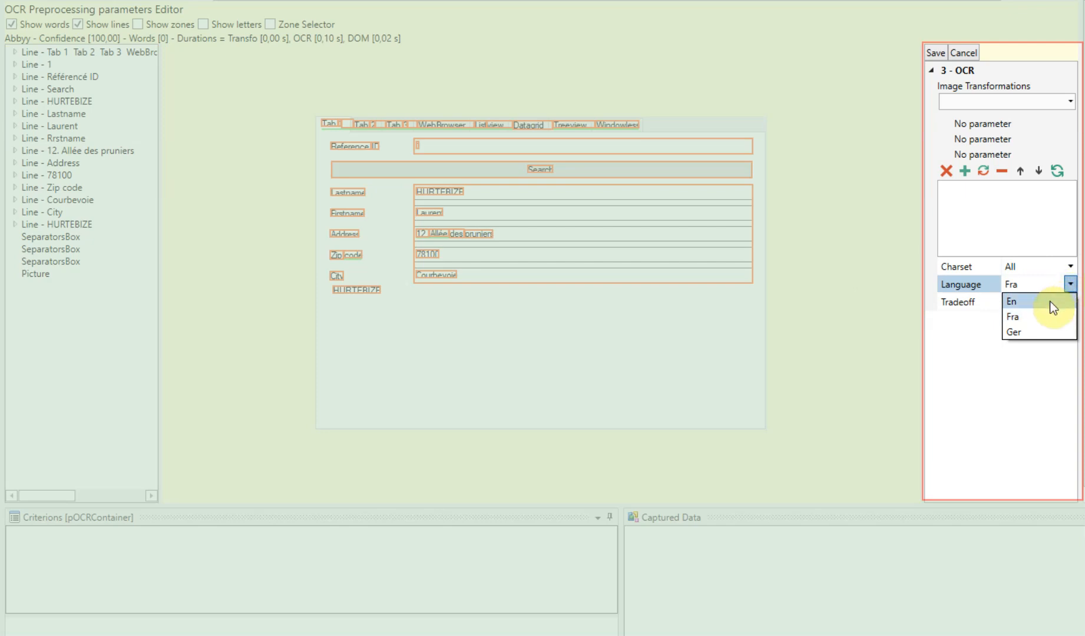
pyautogui.click(1046, 303)
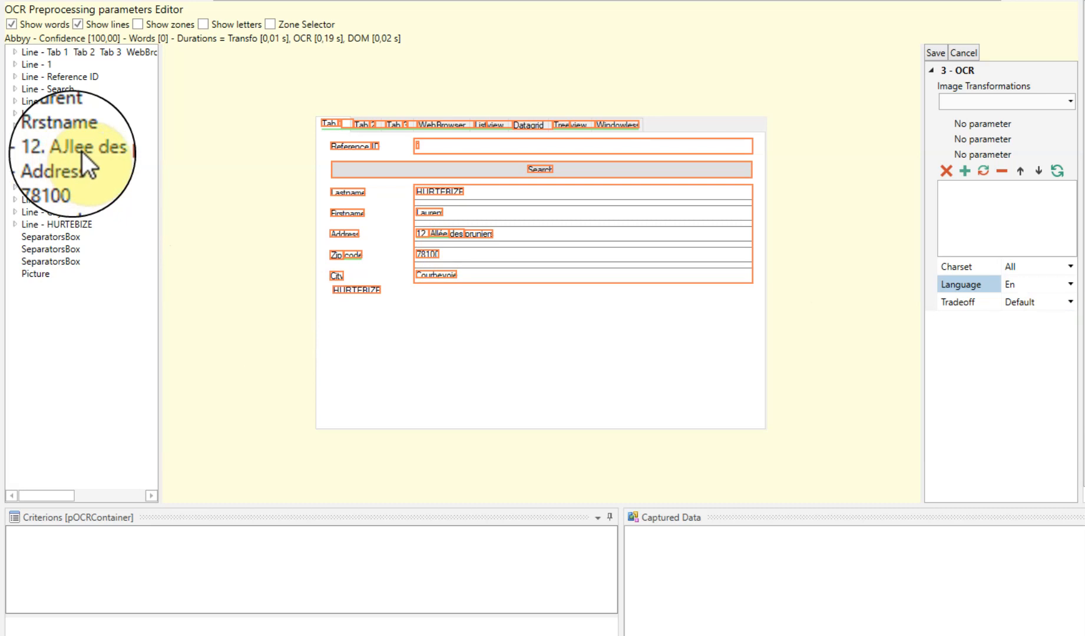
pyautogui.click(1070, 284)
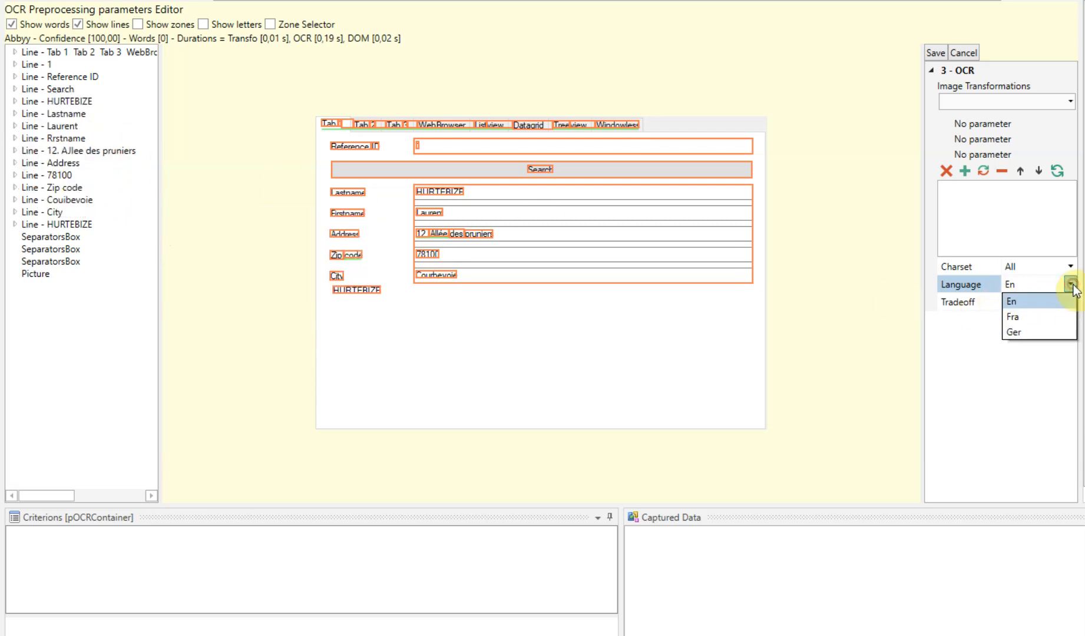
pyautogui.click(1041, 318)
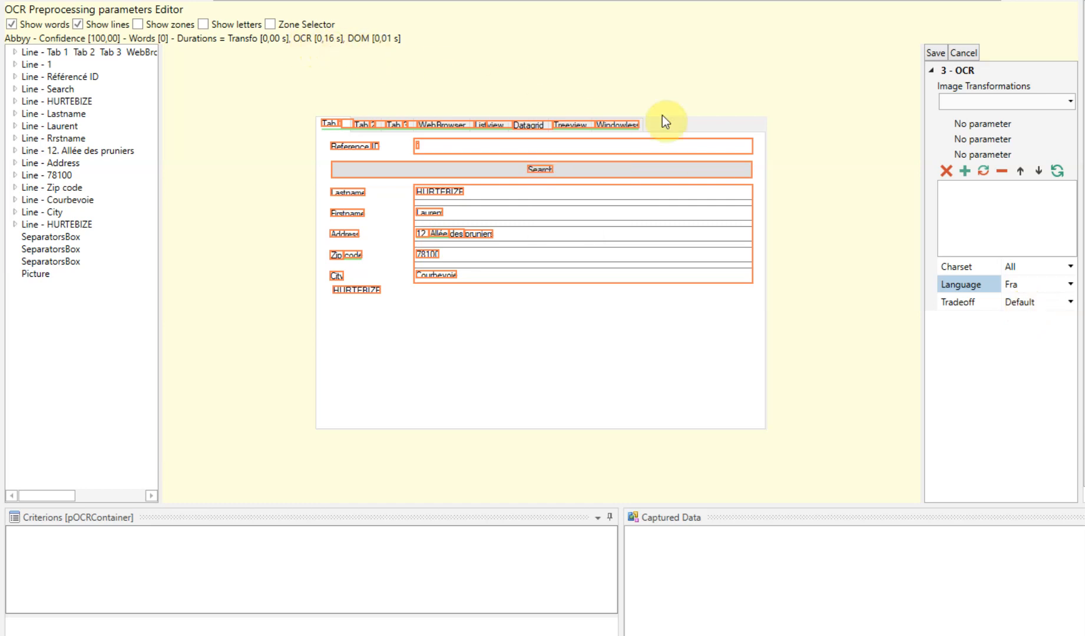
# Compare the OCR results with the Accurate and Fast tradeoffs, and restore the Default tradeoff
pyautogui.click(1067, 304)
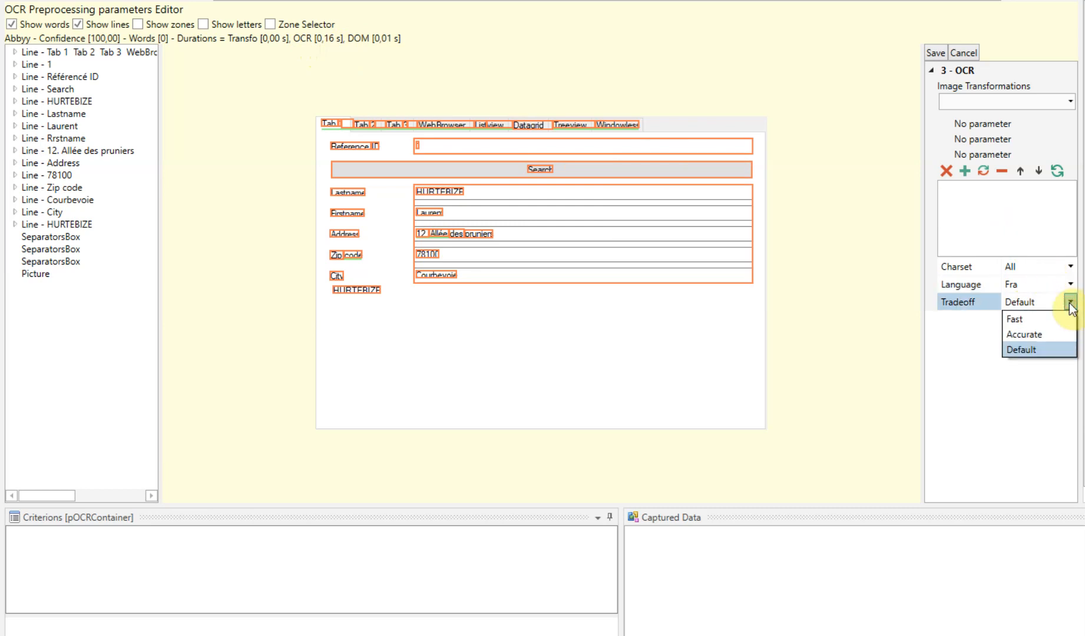
pyautogui.click(1041, 338)
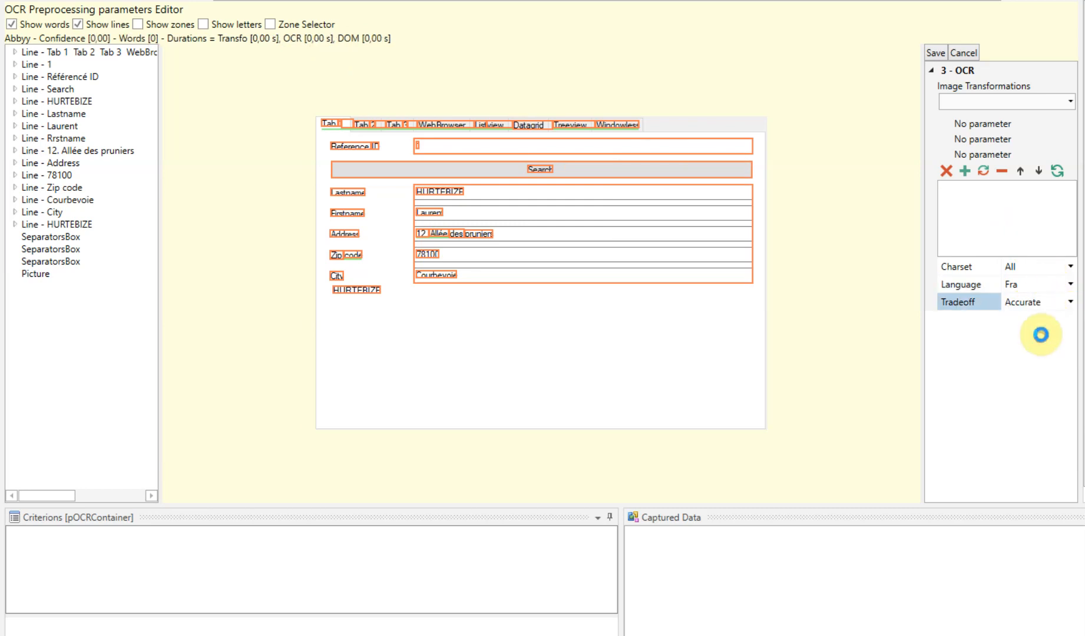
pyautogui.click(1069, 302)
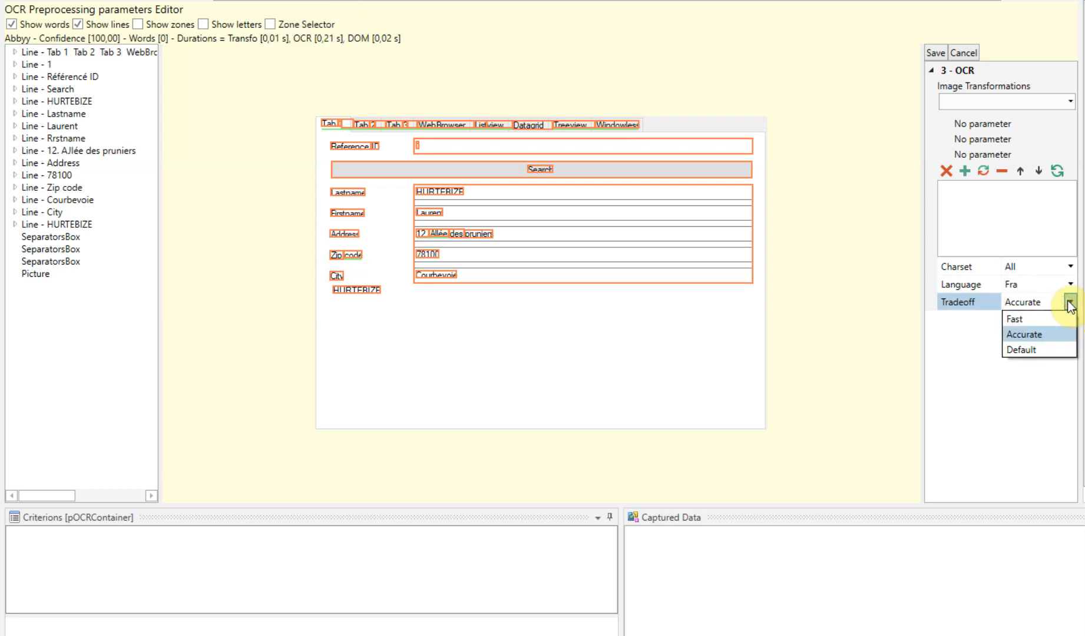
pyautogui.click(1043, 320)
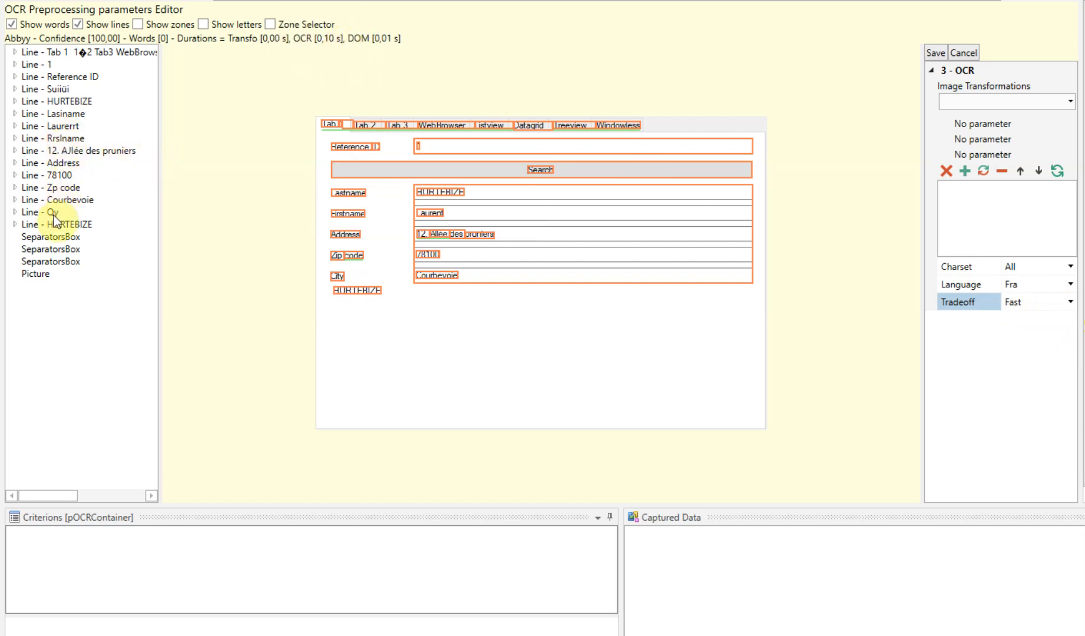
pyautogui.moveTo(53, 176)
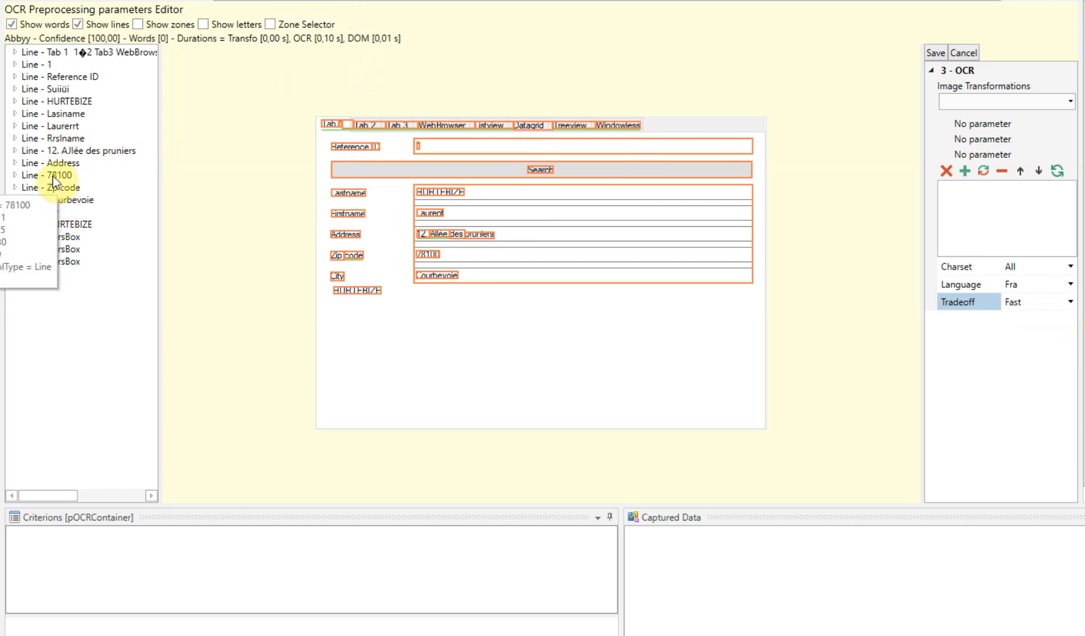
pyautogui.click(1070, 302)
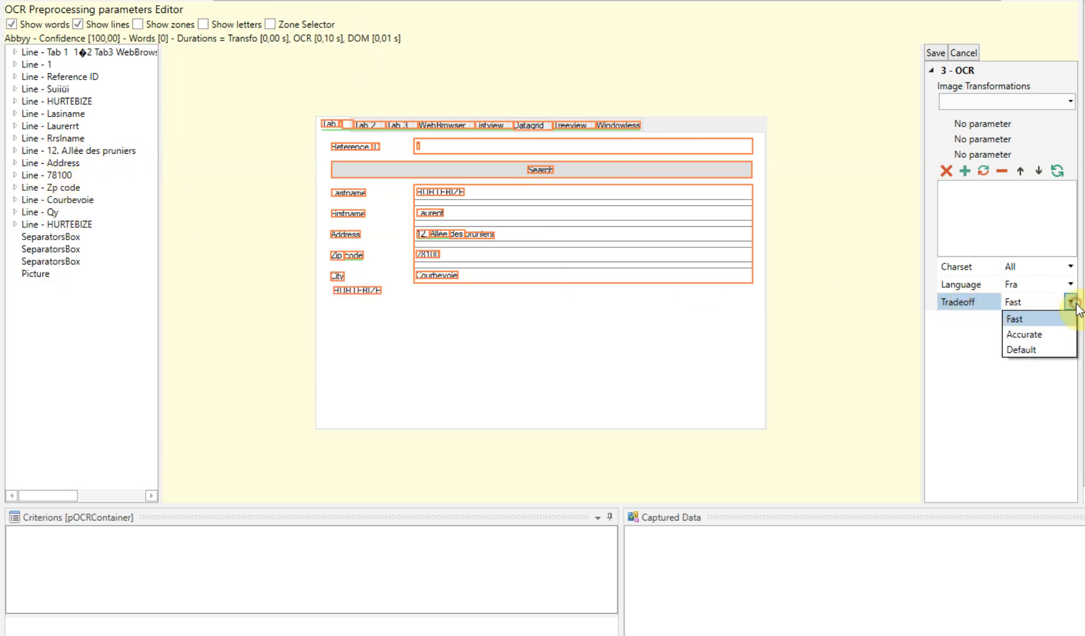
pyautogui.click(1042, 351)
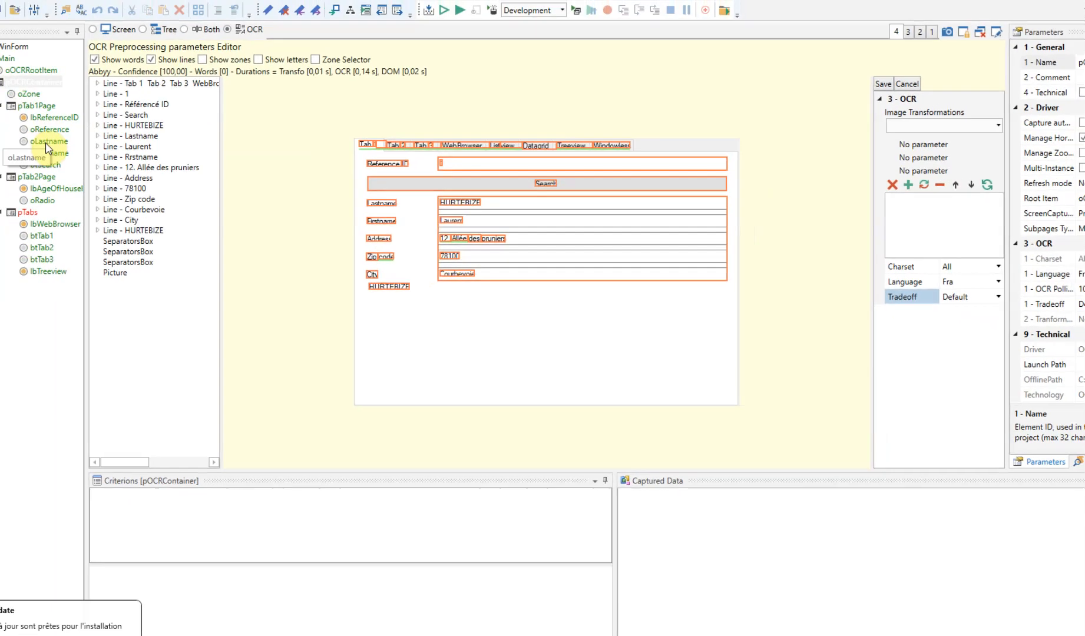
# Review the OCR preprocessing settings of the oLastname item and return to those of pOCRContainer
pyautogui.click(42, 141)
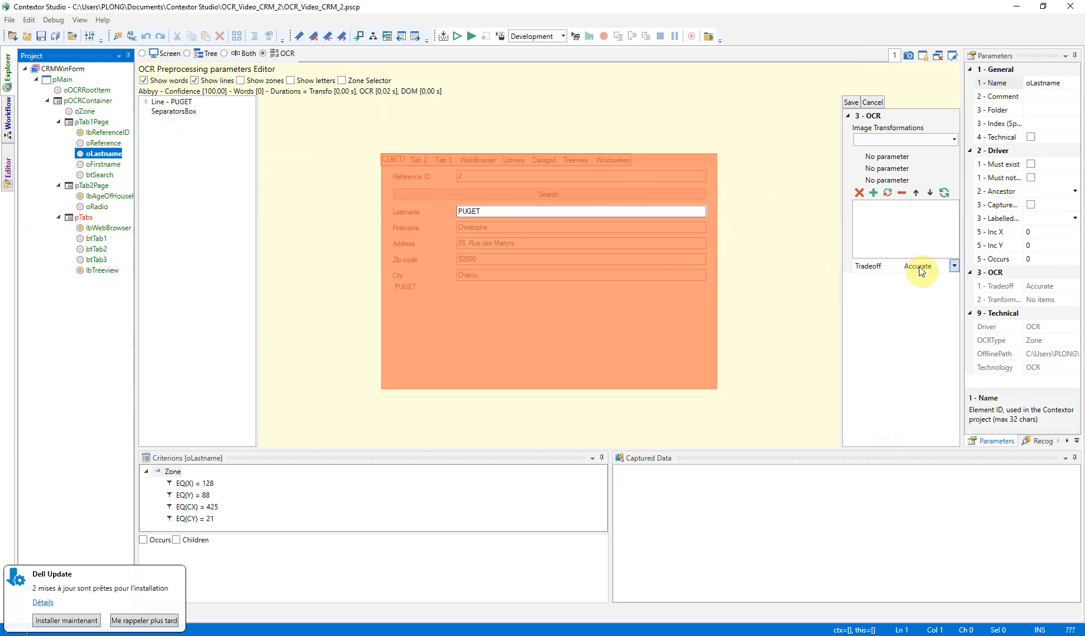
pyautogui.click(89, 100)
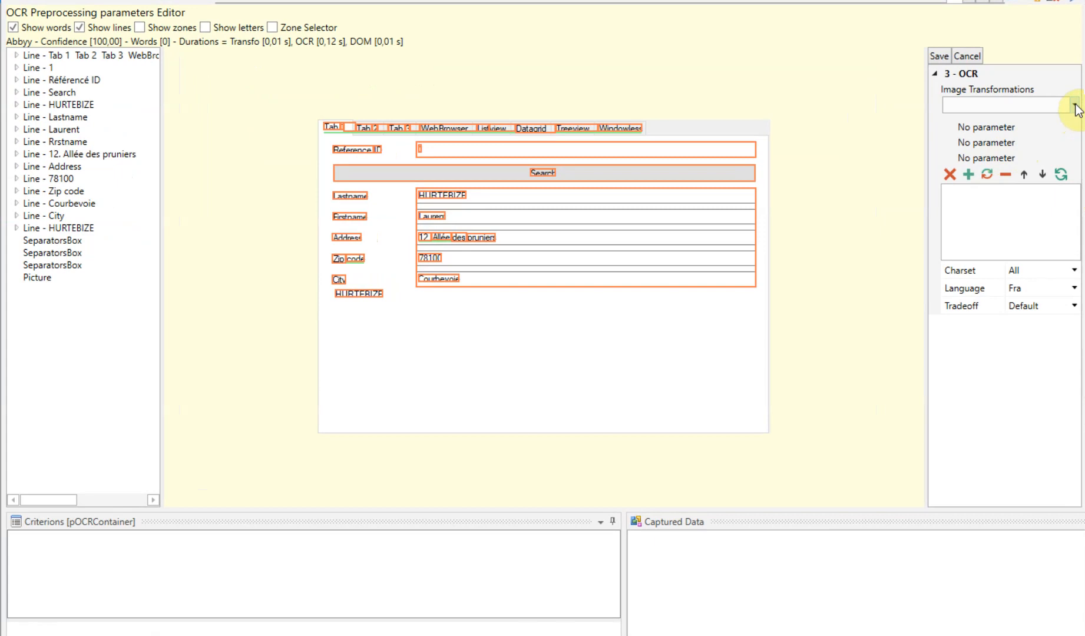
# Try the MakeWhiteBackground image transformation on pOCRContainer, remove it, and save the OCR settings
pyautogui.click(1074, 107)
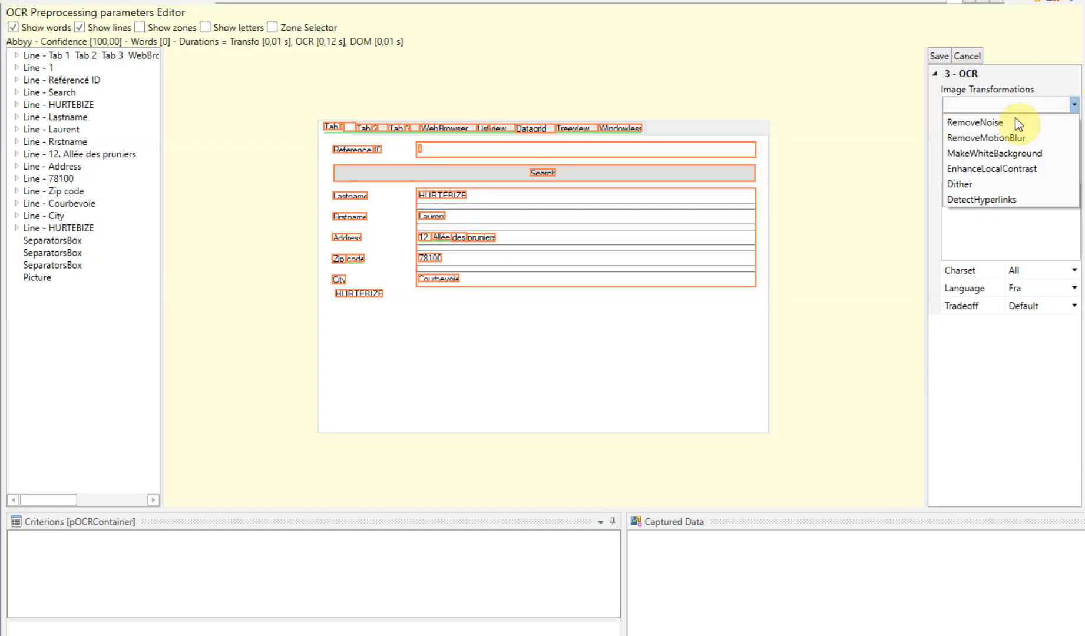
pyautogui.click(996, 156)
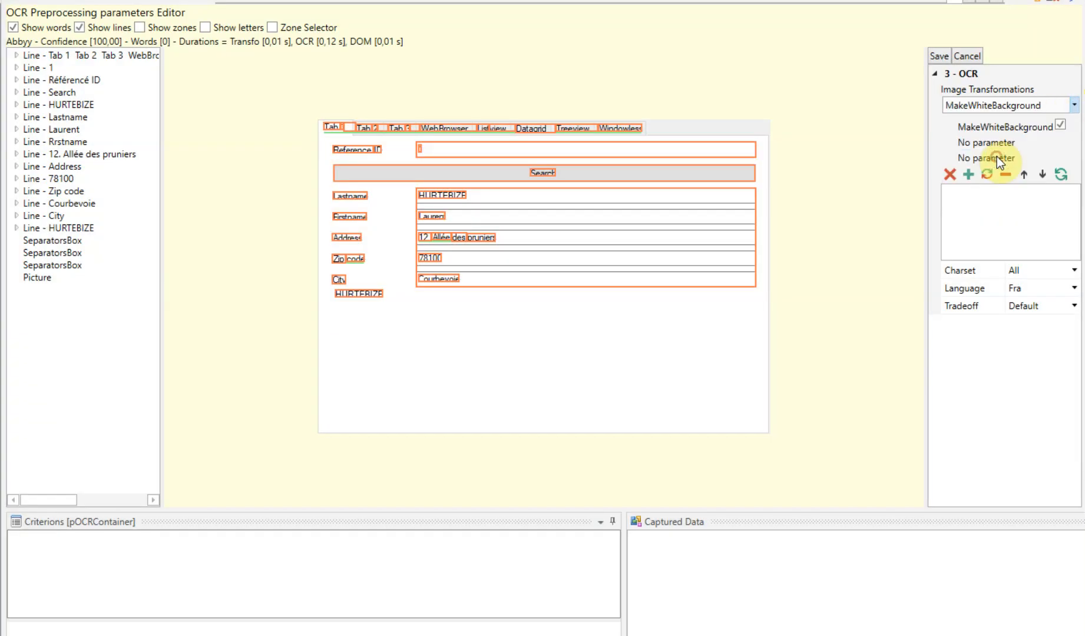
pyautogui.click(969, 175)
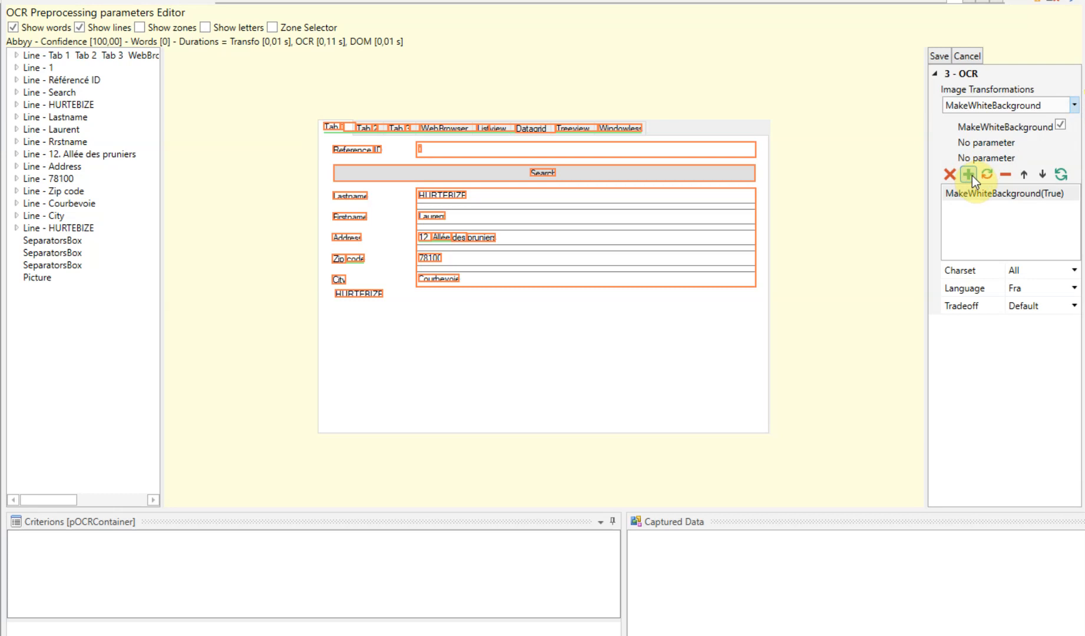
pyautogui.moveTo(456, 155)
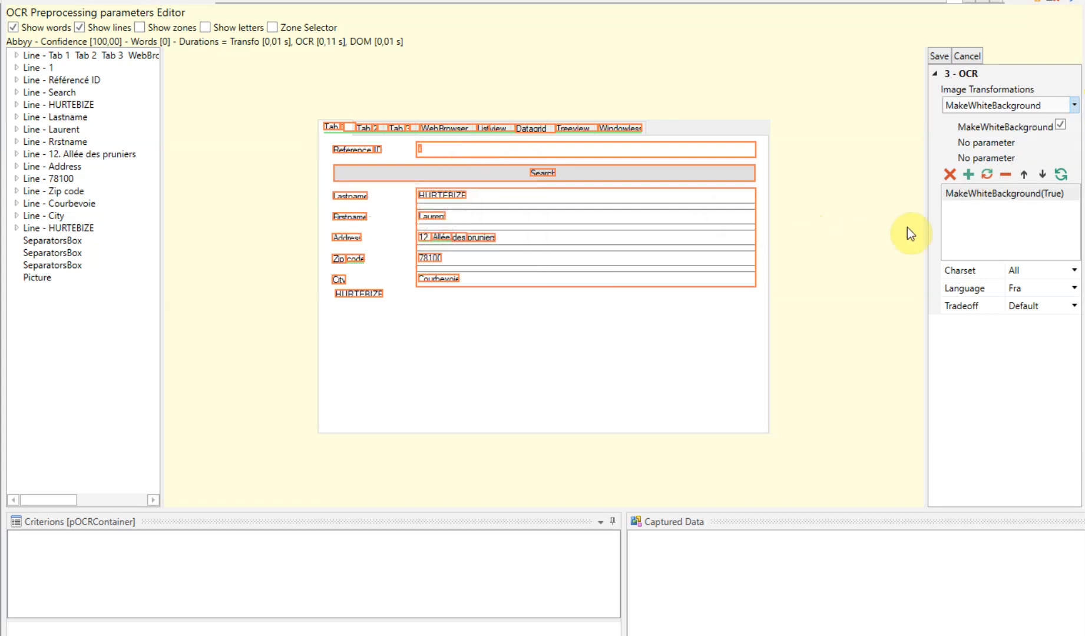
pyautogui.click(948, 176)
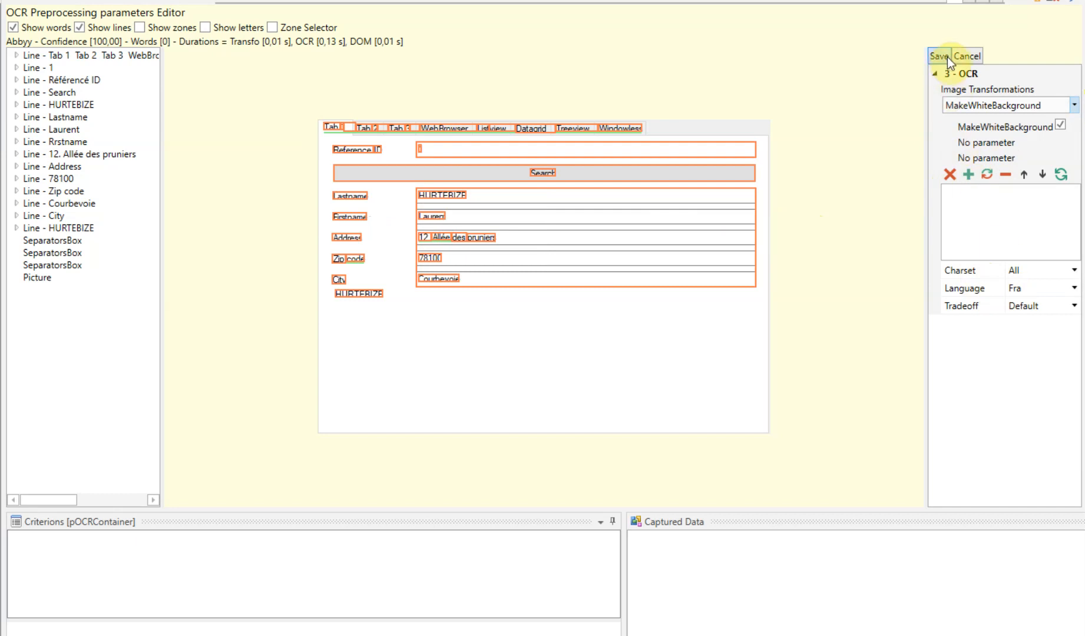
pyautogui.click(946, 57)
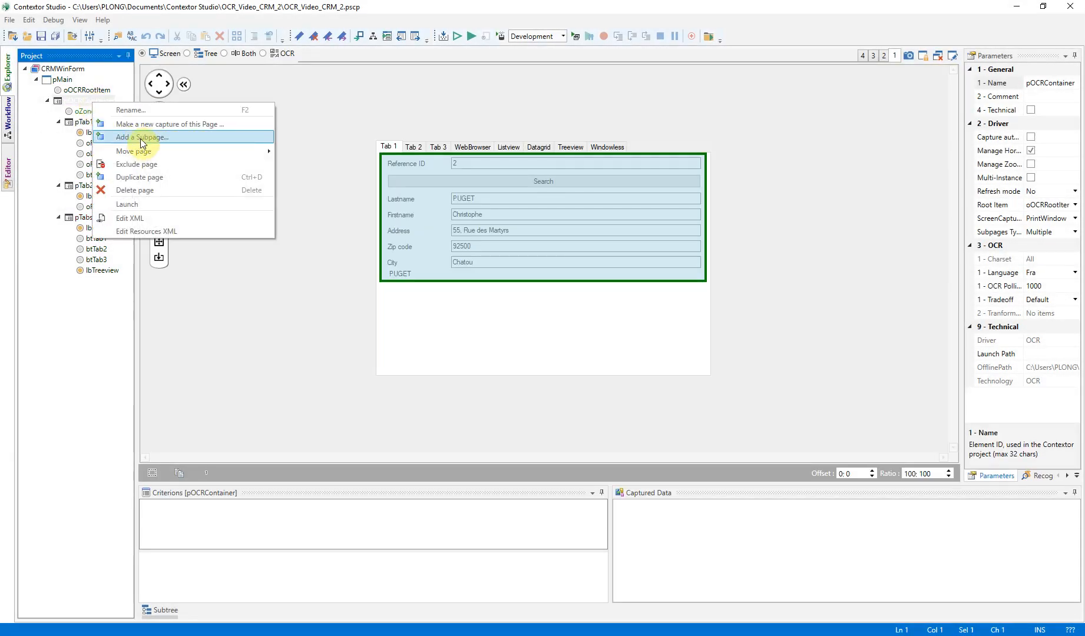
# Capture Tab 3 of the CRM window with OCR technology as a subpage of pOCRContainer named pTab3Page
pyautogui.click(135, 124)
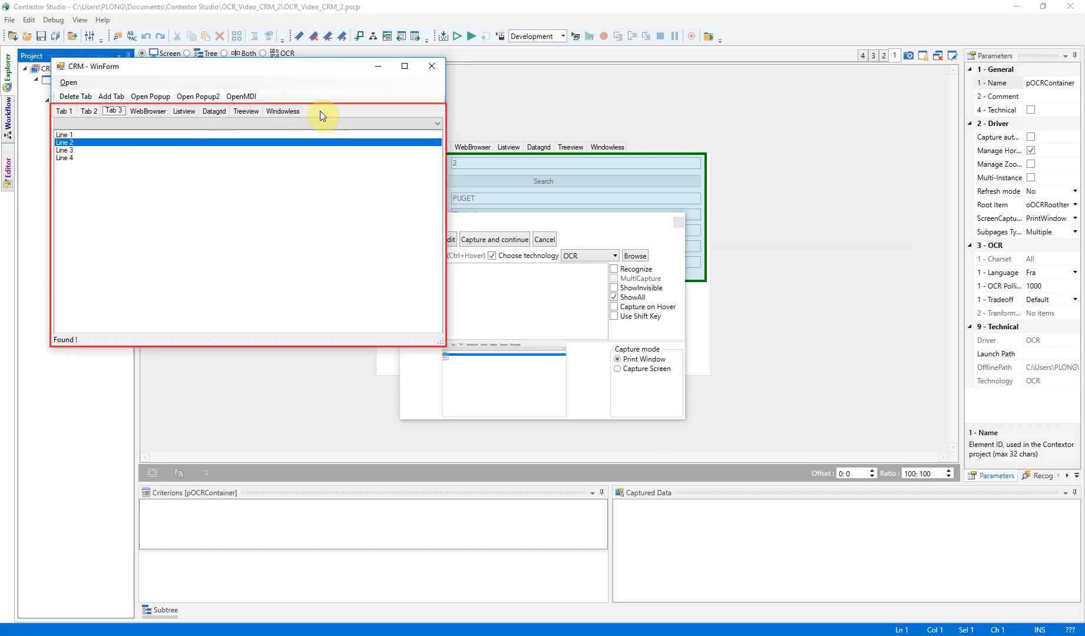
pyautogui.click(420, 236)
pyautogui.doubleClick(269, 170)
pyautogui.write('pTab3Page')
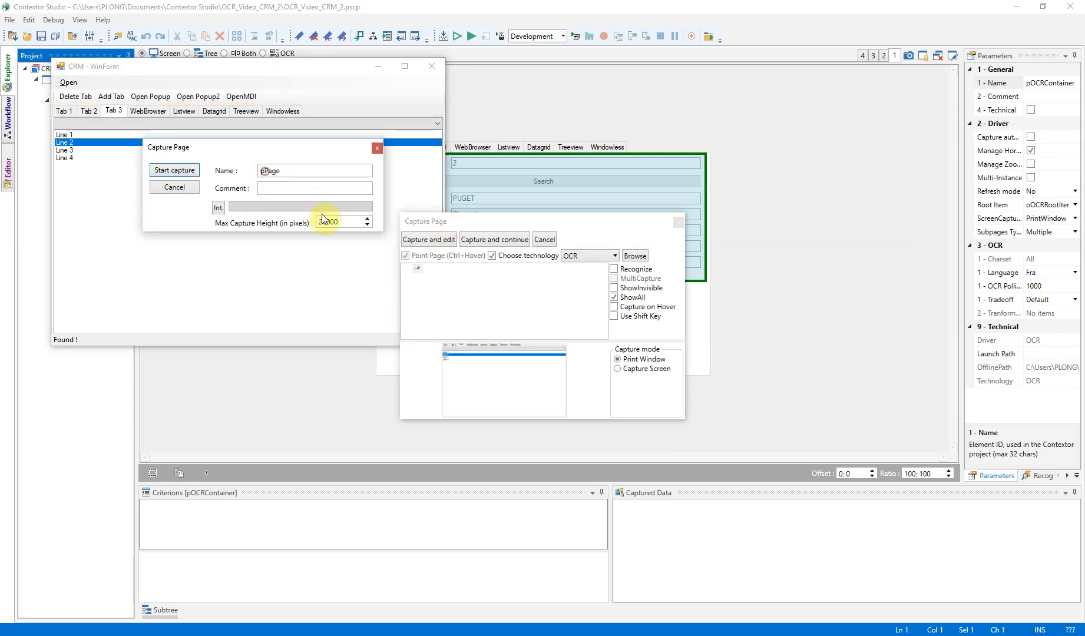
pyautogui.press('Return')
# Draw an OCR zone of about 126 by 15 pixels around Line 1 in the pTab3Page capture and name its item oLine
pyautogui.click(241, 54)
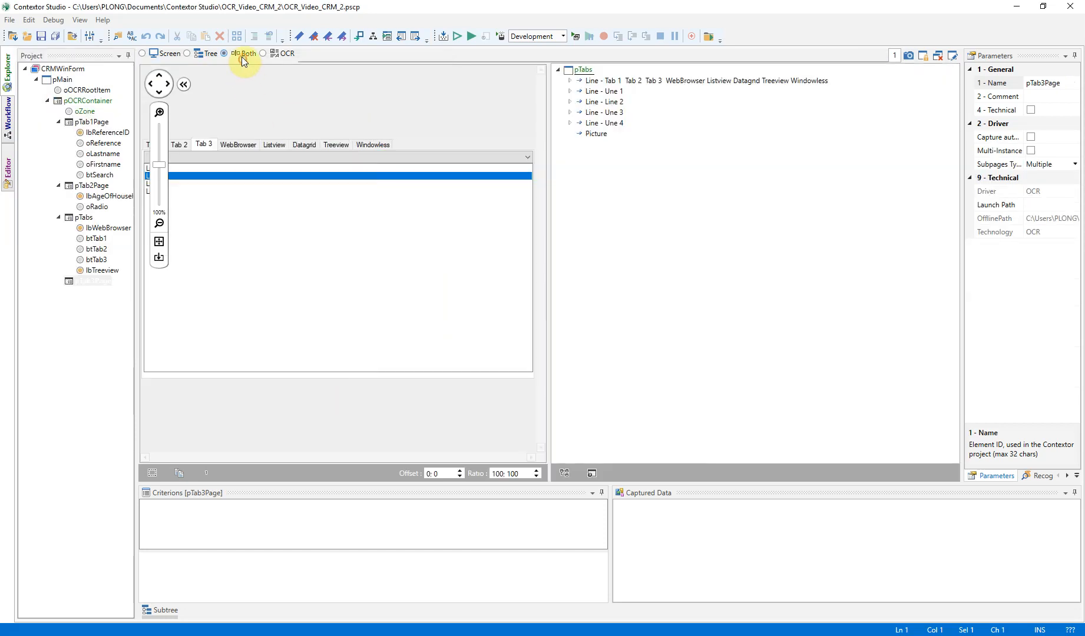
pyautogui.click(184, 86)
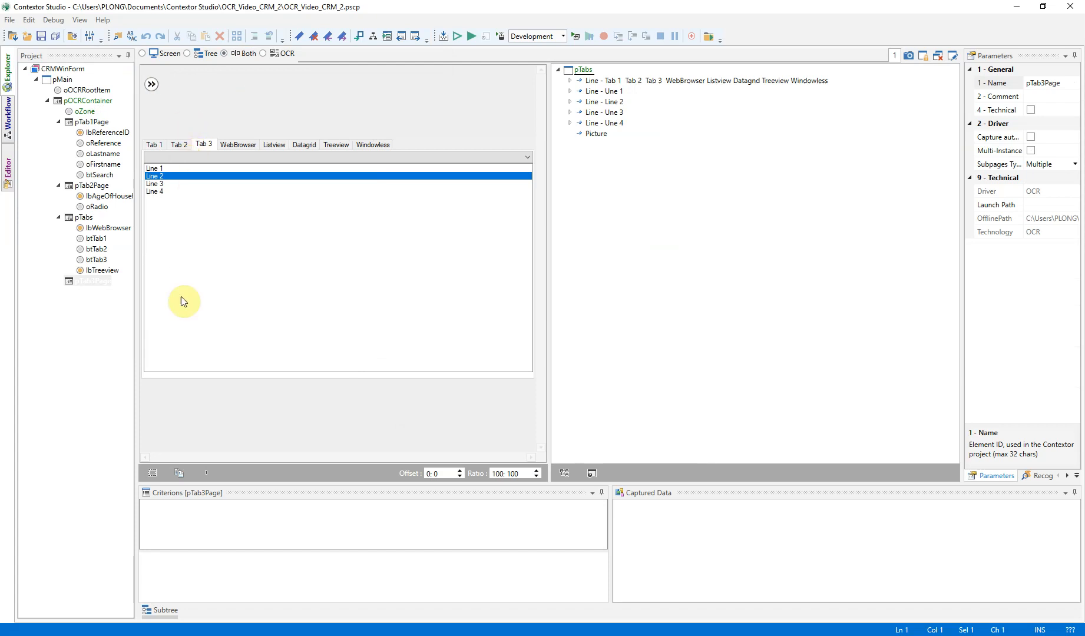
pyautogui.click(152, 473)
pyautogui.moveTo(179, 175); pyautogui.dragTo(169, 177)
pyautogui.moveTo(199, 217); pyautogui.dragTo(217, 169)
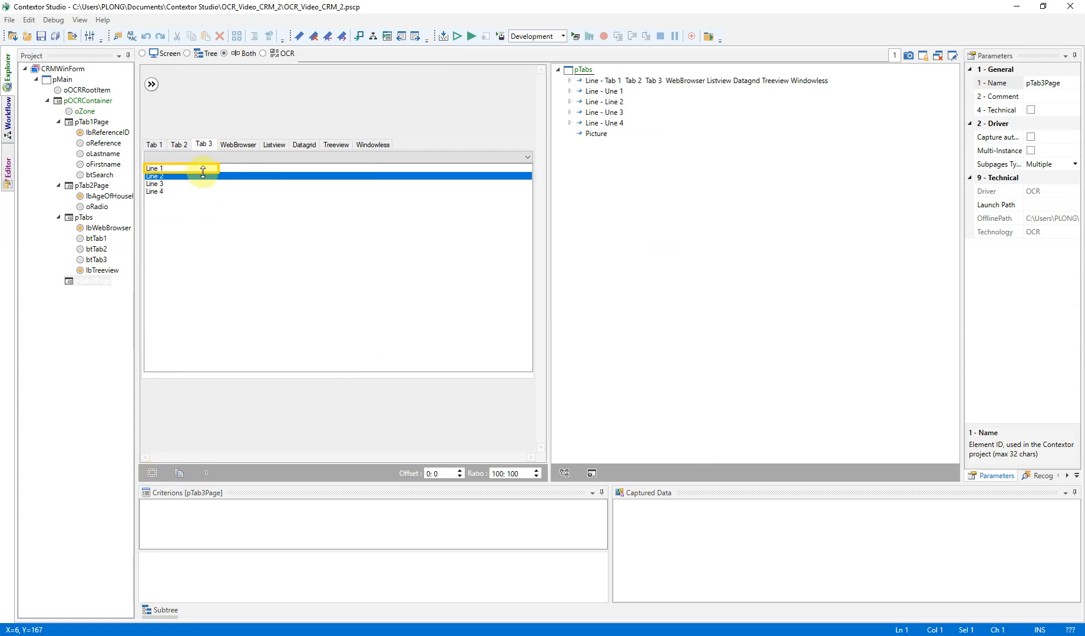
pyautogui.rightClick(202, 169)
pyautogui.click(153, 190)
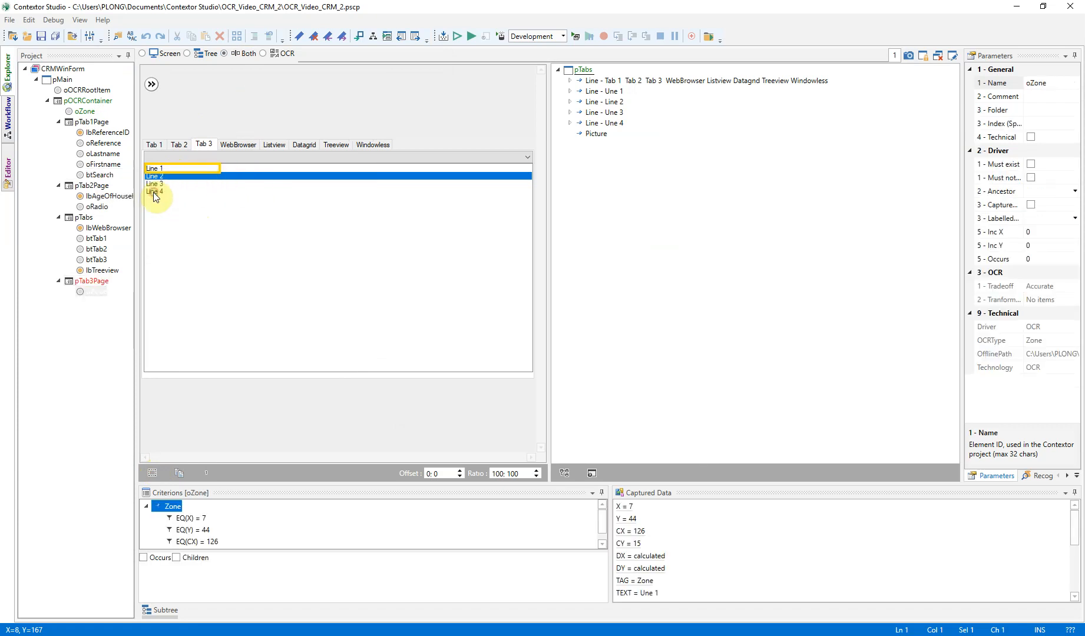
pyautogui.click(94, 292)
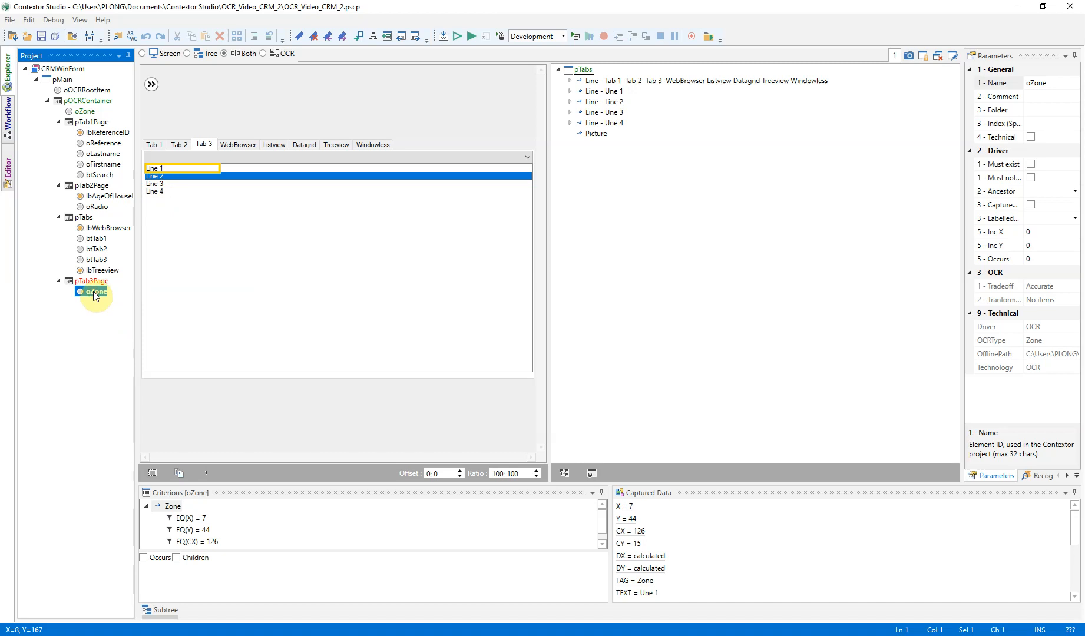
pyautogui.write('oLine')
pyautogui.press('Return')
# Set the vertical increment of oLine so that the zone repeats over the other lines of the list
pyautogui.scroll(-1, 380, 527)
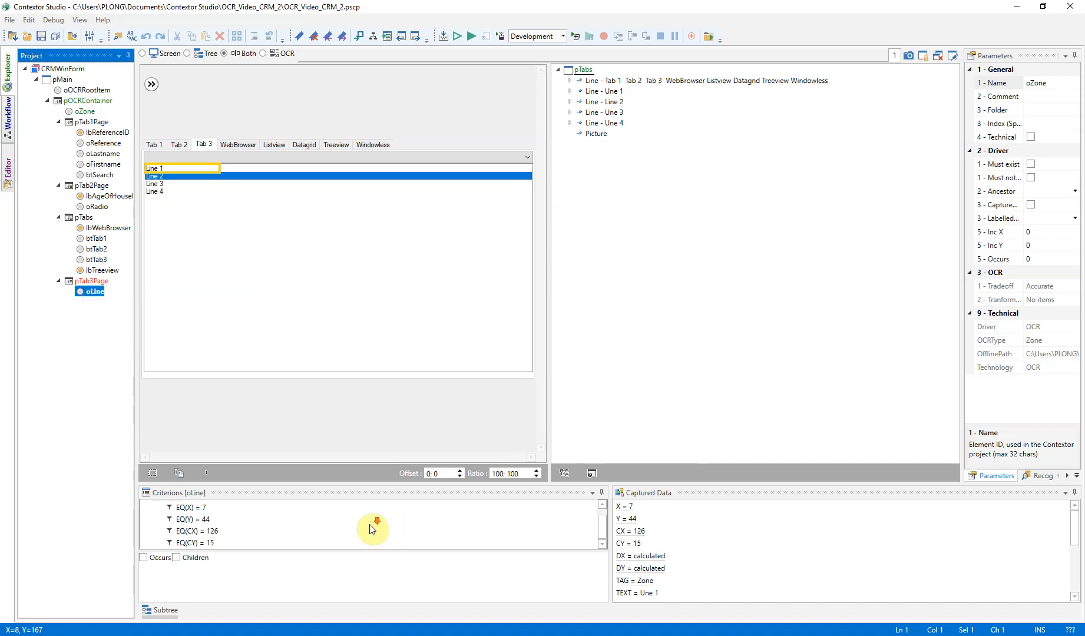
pyautogui.click(1022, 246)
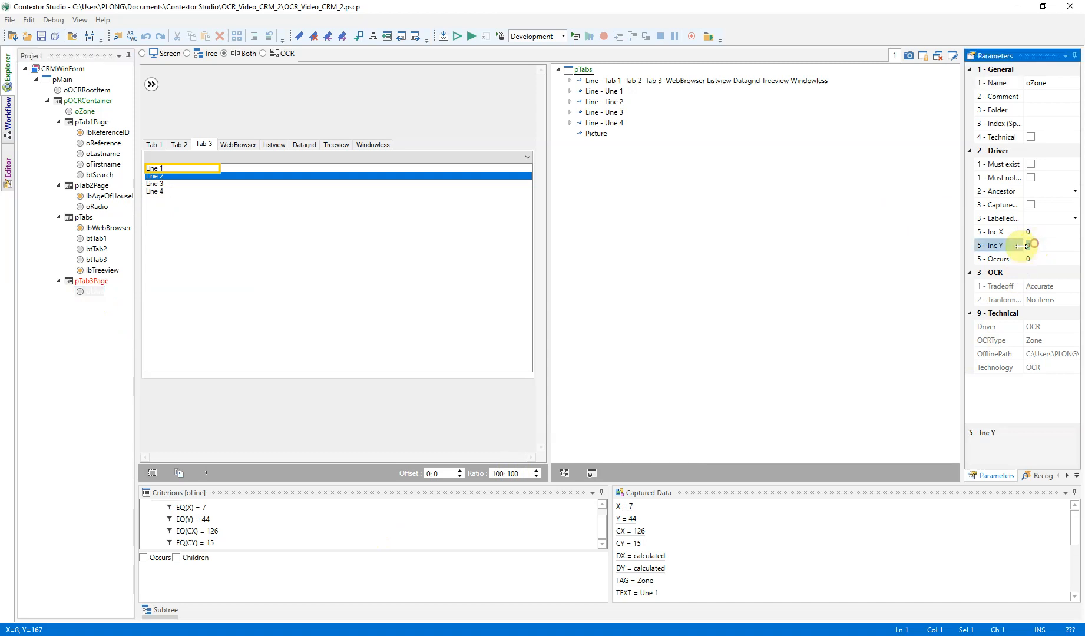
pyautogui.write('4')
pyautogui.click(1046, 246)
pyautogui.press('BackSpace')
pyautogui.write('3')
pyautogui.press('Return')
pyautogui.click(675, 133)
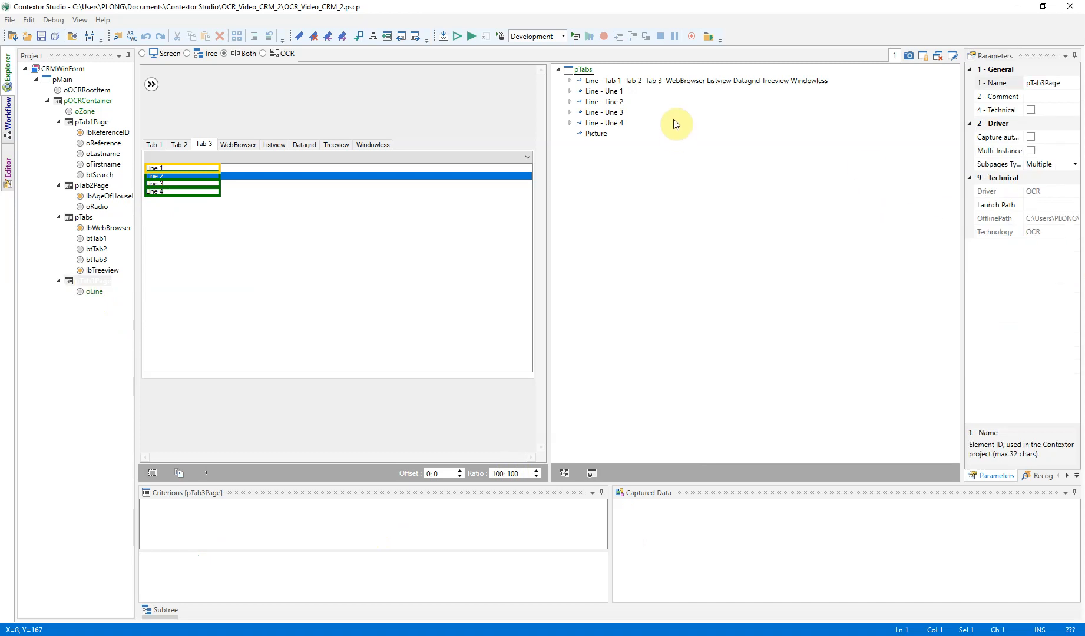
# Create the lbLine label from the word Line in Line 2, keep only its text criterion, and mark it as Must exist
pyautogui.doubleClick(617, 104)
pyautogui.click(188, 529)
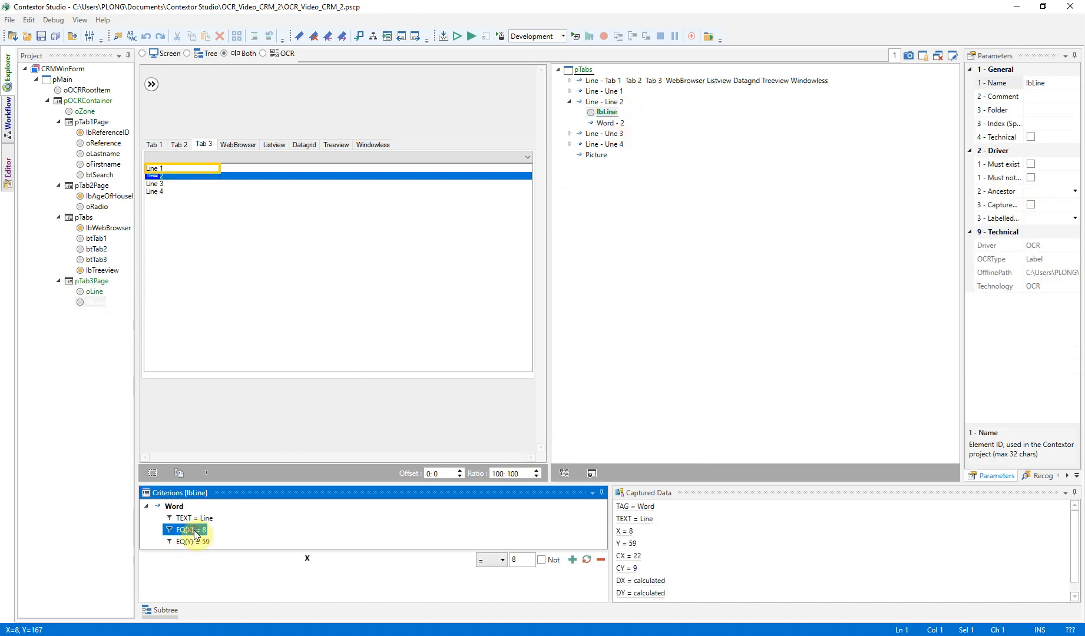
pyautogui.press('Delete')
pyautogui.click(194, 530)
pyautogui.press('Delete')
pyautogui.click(1031, 163)
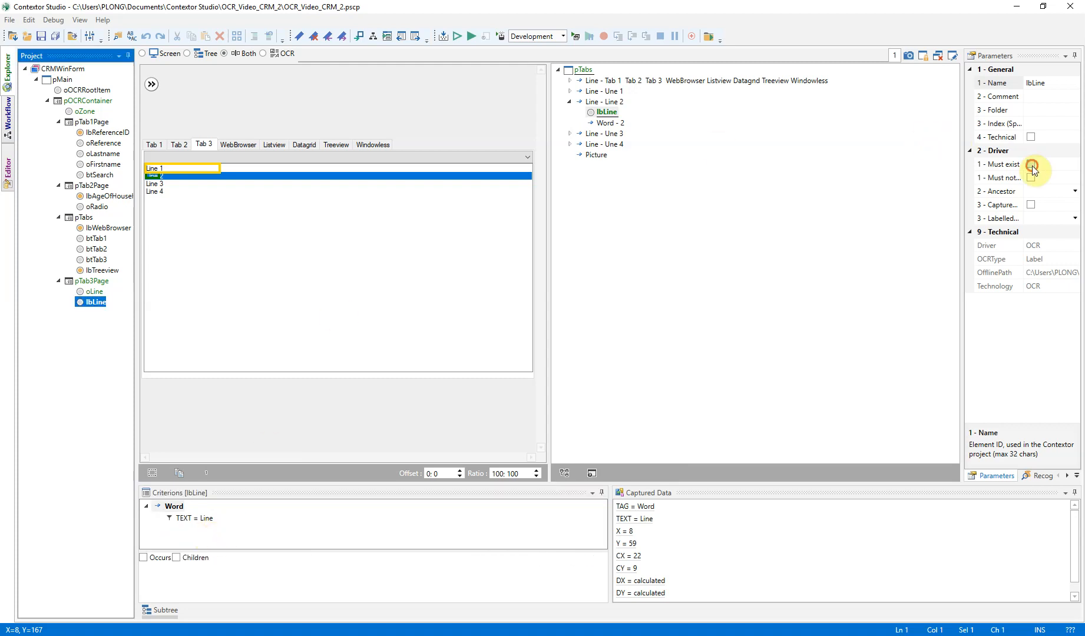
# Run the project in the Studio Debugger and expand the oLine occurrences under pTab3Page
pyautogui.click(471, 36)
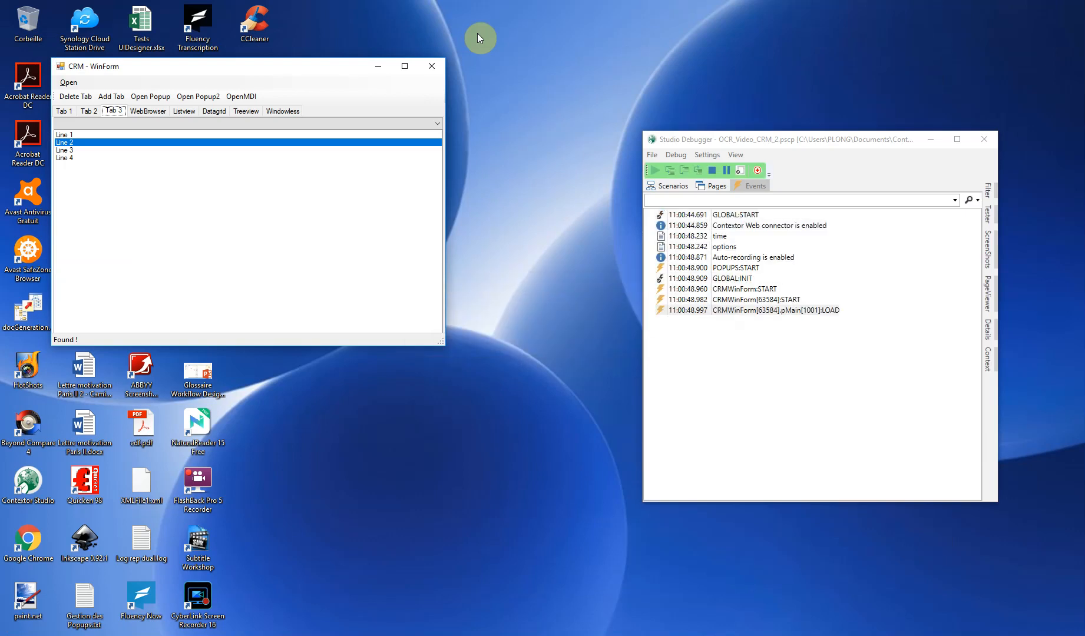
pyautogui.click(714, 187)
pyautogui.click(669, 248)
pyautogui.click(716, 256)
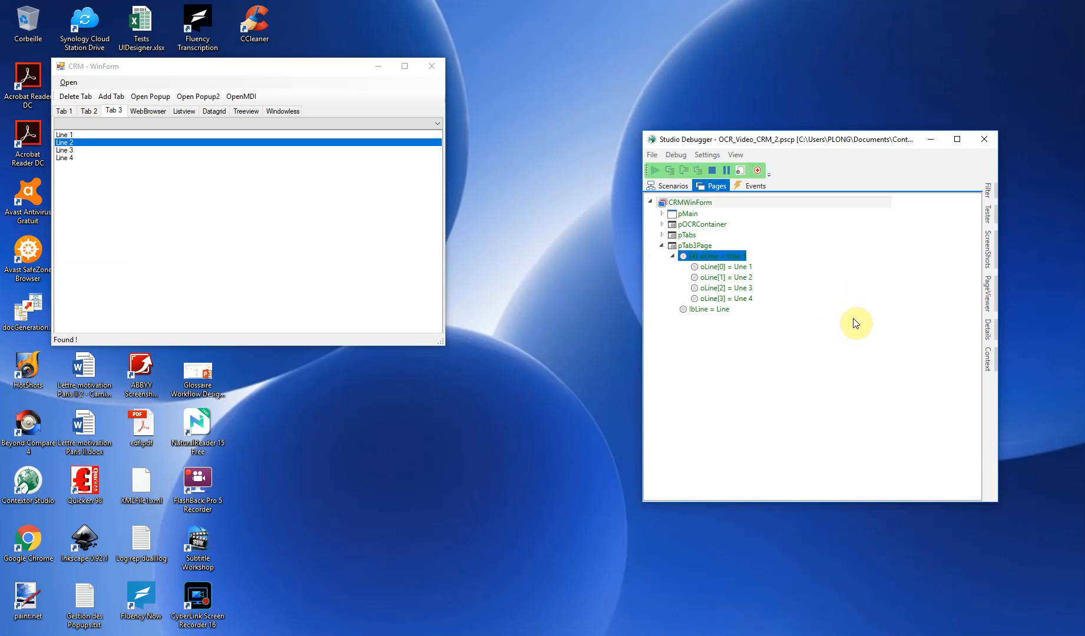
# Insert the oLine code in the Tester and run CRMWinForm.pTab3Page.oLine.i(0).getProperty('BACKCOLOR'); there
pyautogui.click(734, 268)
pyautogui.rightClick(734, 270)
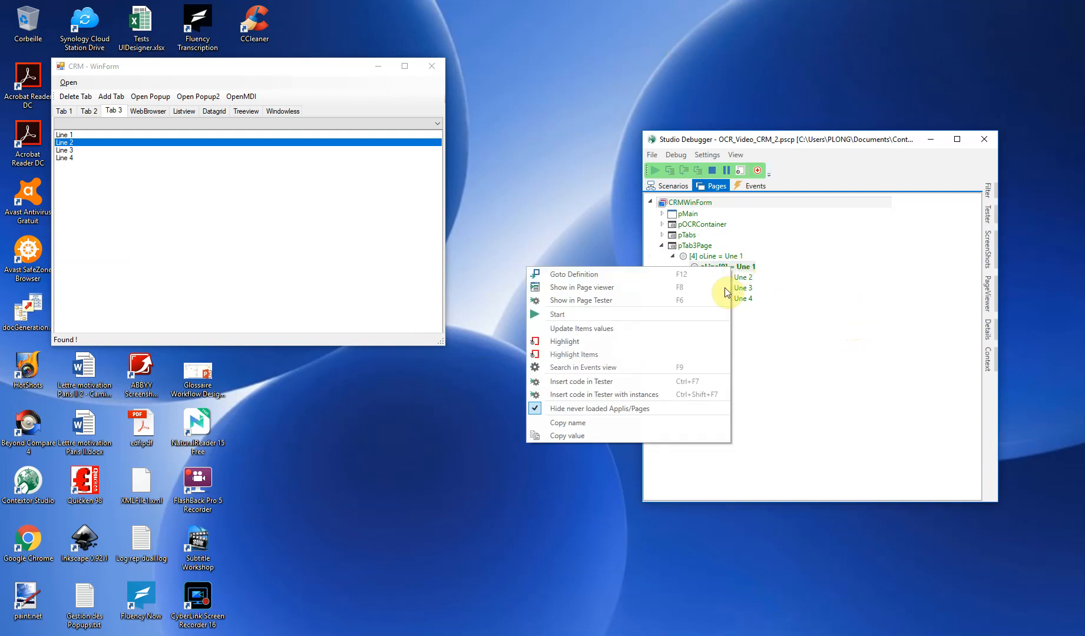
pyautogui.click(596, 387)
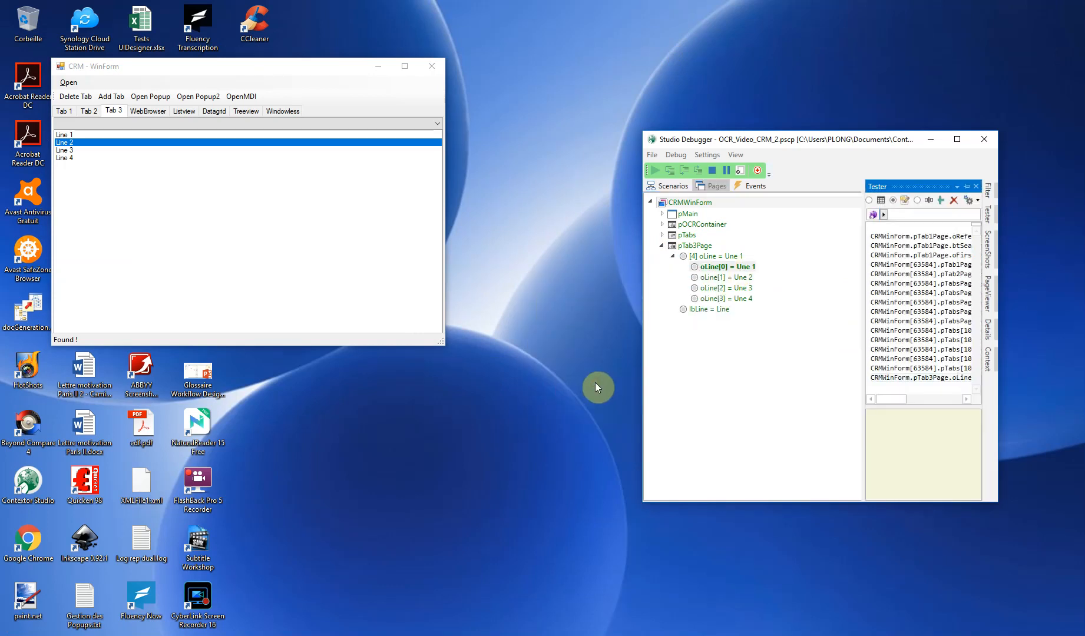
pyautogui.click(965, 191)
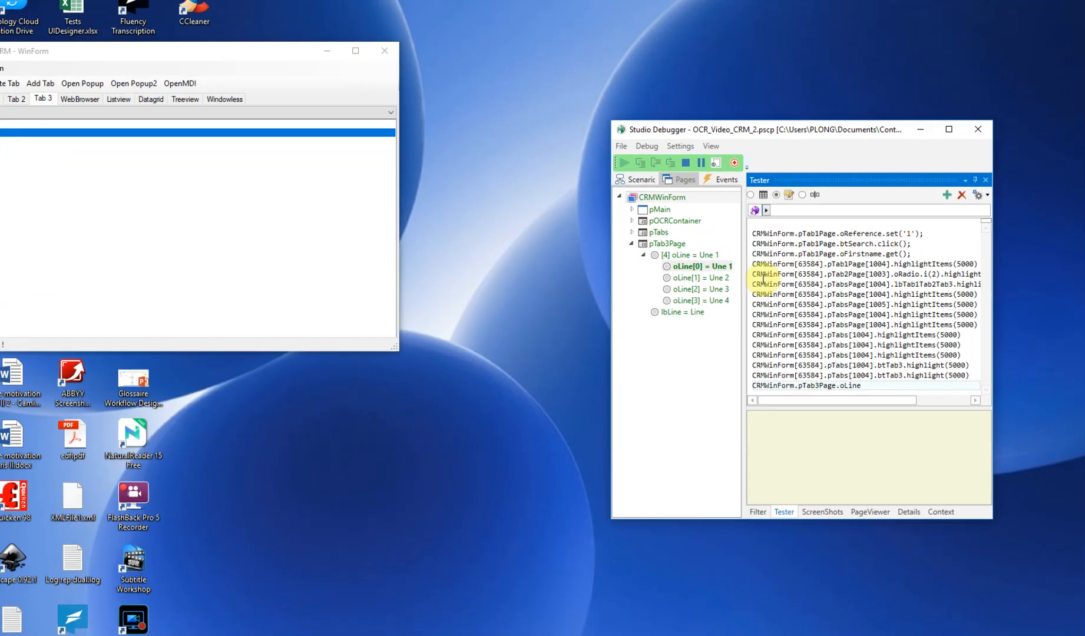
pyautogui.write('.i')
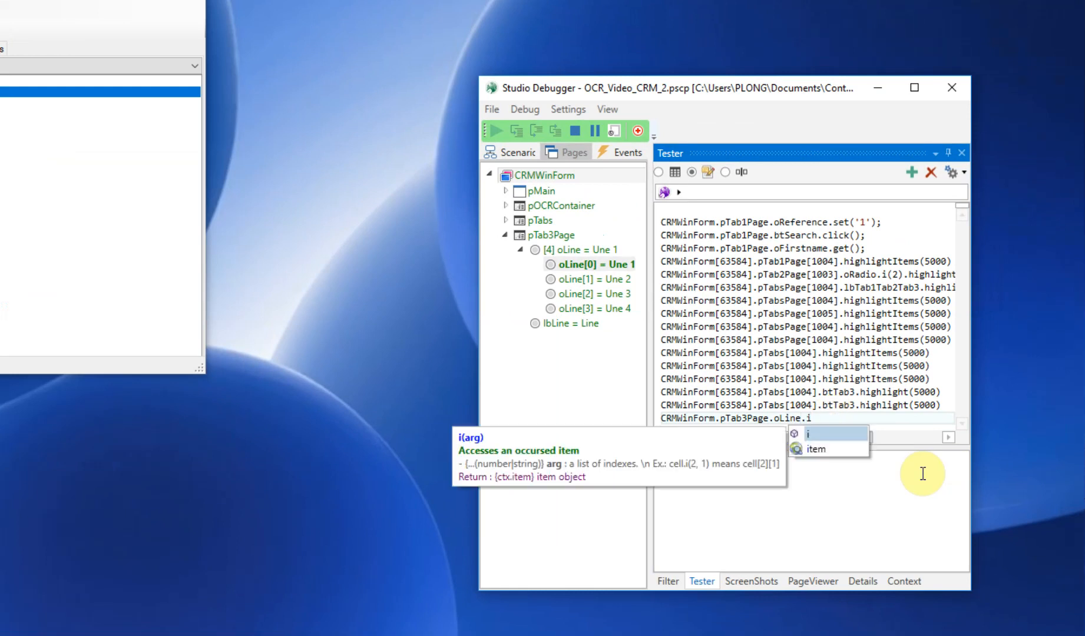
pyautogui.write("(0).getProperty('BACKCOLOR');")
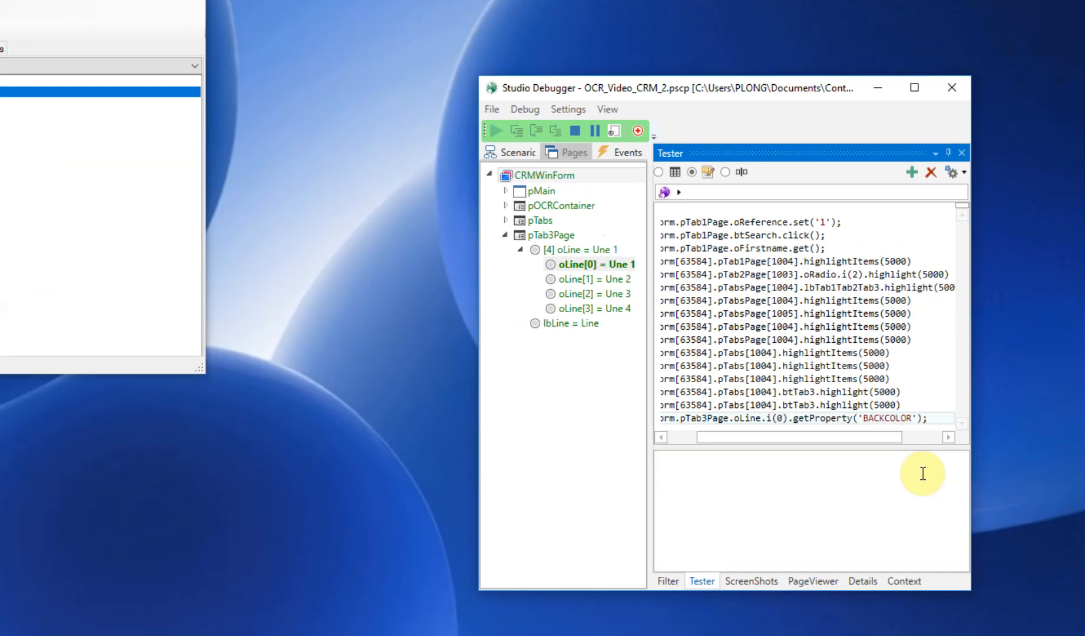
pyautogui.press('Return')
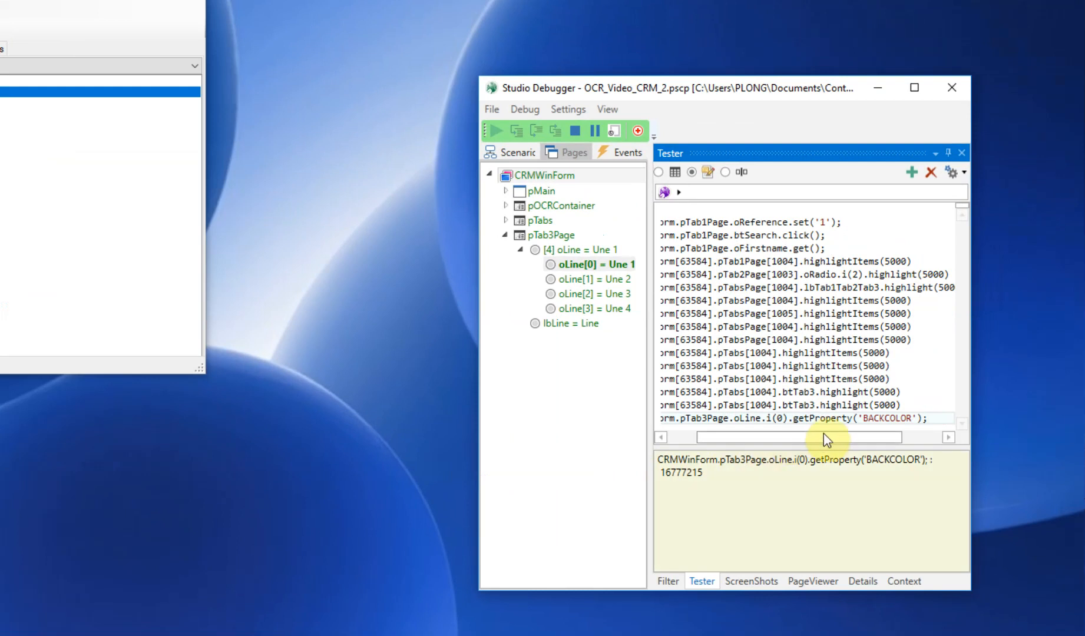
# Test the BACKCOLOR property with other oLine indexes, finishing with index 2
pyautogui.click(783, 418)
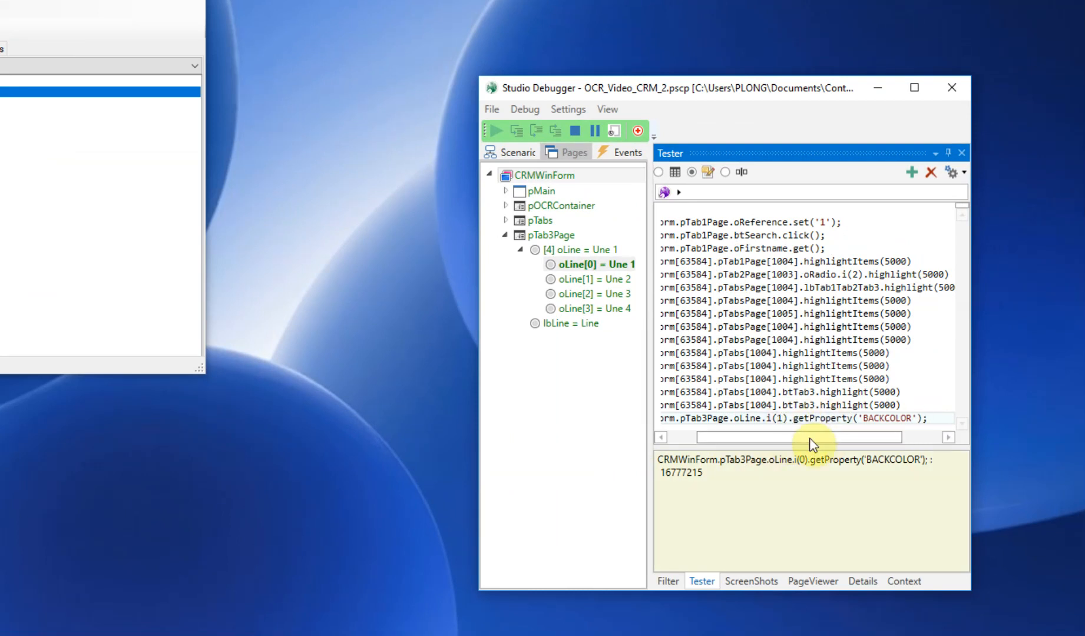
pyautogui.press('BackSpace')
pyautogui.write('3')
pyautogui.press('BackSpace')
pyautogui.write('4')
pyautogui.press('BackSpace')
pyautogui.write('2')
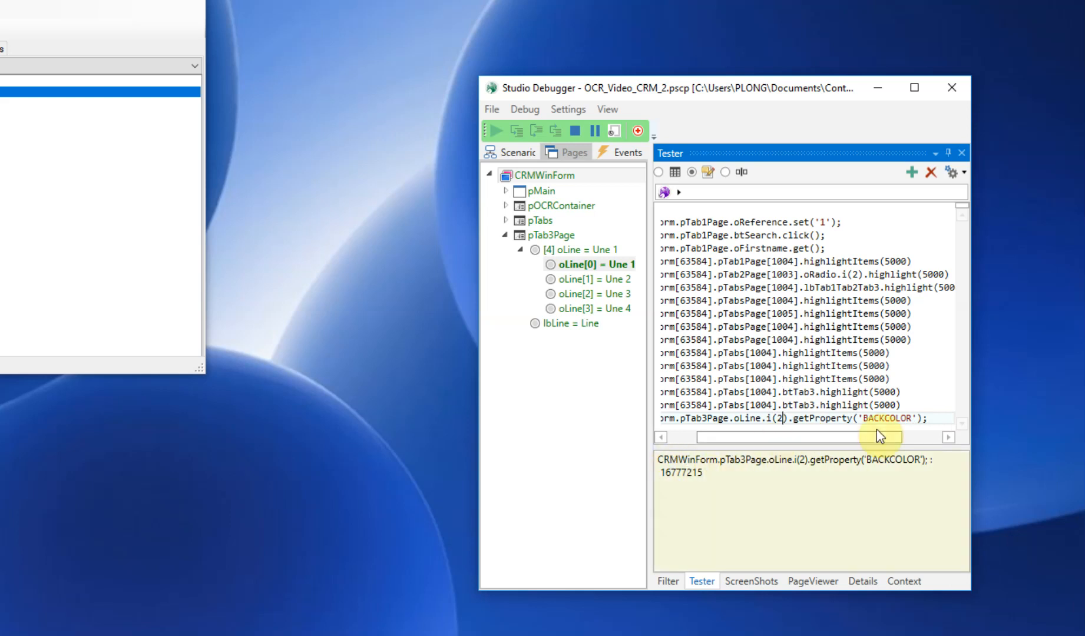
# Change the queried property of oLine.i(2) to TEXTCOLOR and run the line
pyautogui.moveTo(861, 418); pyautogui.dragTo(884, 417)
pyautogui.write('TEXT')
pyautogui.press('Return')
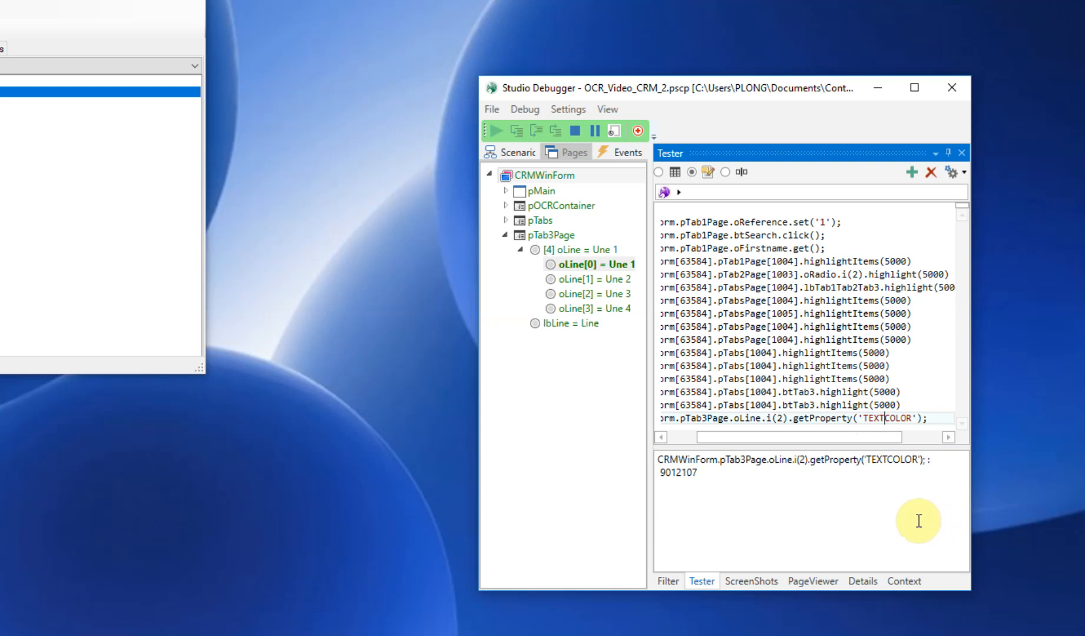